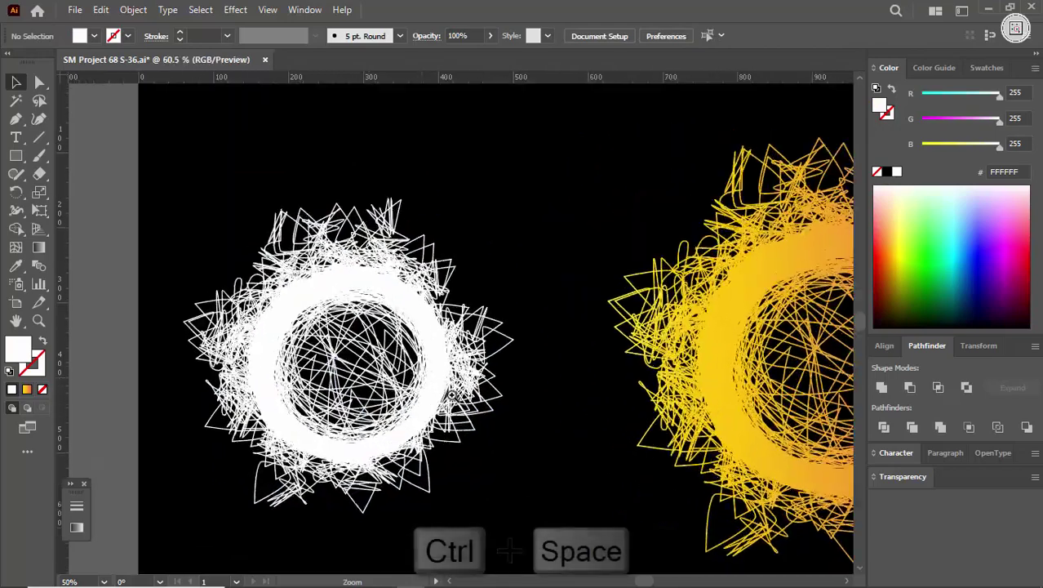
- Examine the finished white and yellow-orange gradient scribble ring artworks in the existing project
{"action": "left_click", "coordinate": [421, 383], "text": "ctrl"}
{"action": "left_click", "coordinate": [420, 384], "text": "ctrl"}
{"action": "left_click", "coordinate": [489, 277], "text": "ctrl+alt"}
{"action": "left_click", "coordinate": [522, 253], "text": "ctrl+alt"}
{"action": "left_click", "coordinate": [552, 232], "text": "ctrl+alt"}
{"action": "left_click", "coordinate": [478, 291], "text": "ctrl+alt"}
{"action": "left_click", "coordinate": [478, 291], "text": "ctrl+alt"}
{"action": "left_click", "coordinate": [600, 342], "text": "ctrl"}
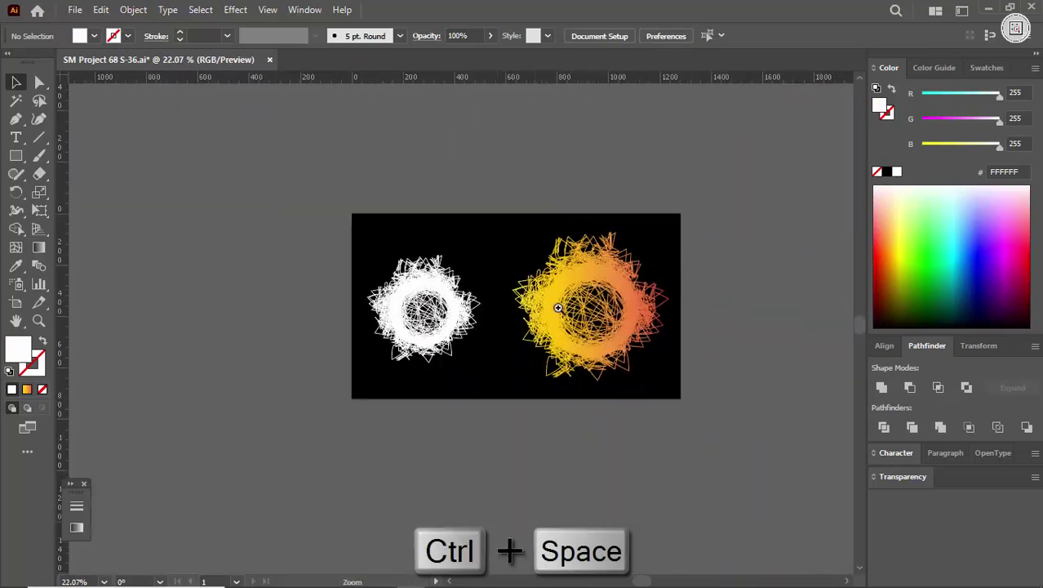
{"action": "left_click", "coordinate": [596, 329], "text": "ctrl"}
- Create a new 720 x 720 px document with one artboard in RGB color mode
{"action": "left_click", "coordinate": [79, 11]}
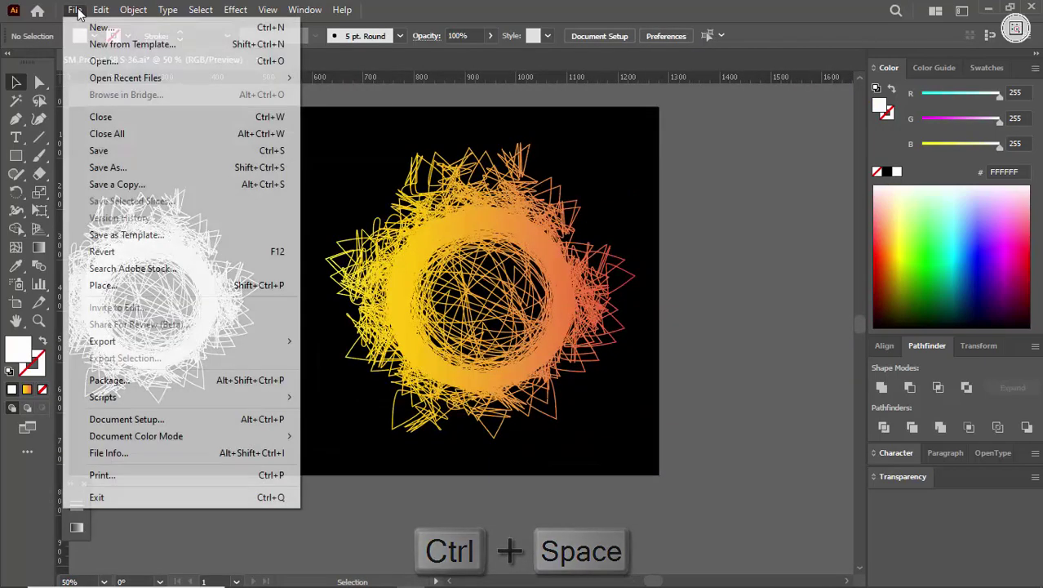
{"action": "left_click", "coordinate": [88, 31]}
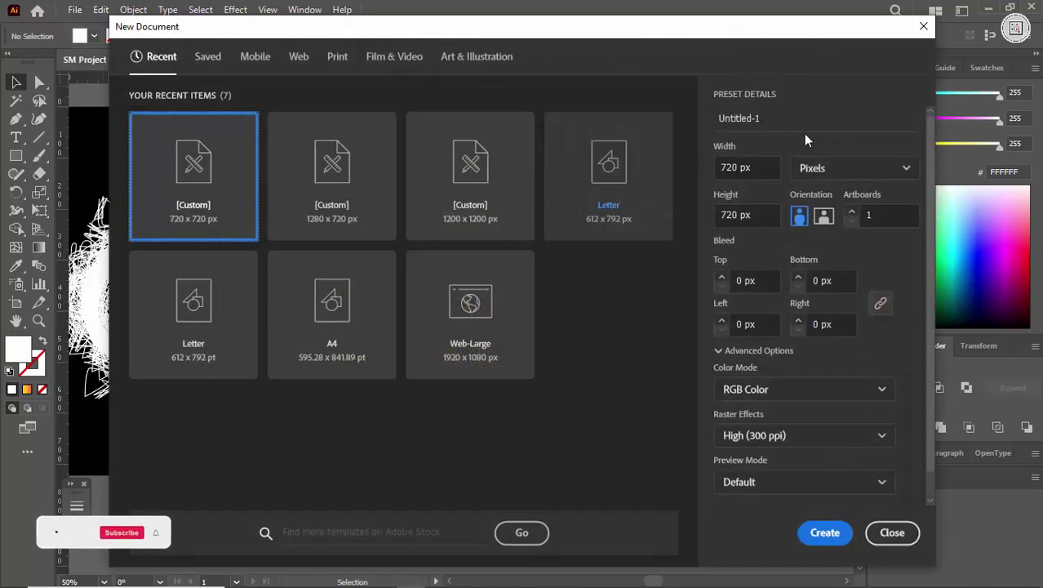
{"action": "left_click", "coordinate": [825, 534]}
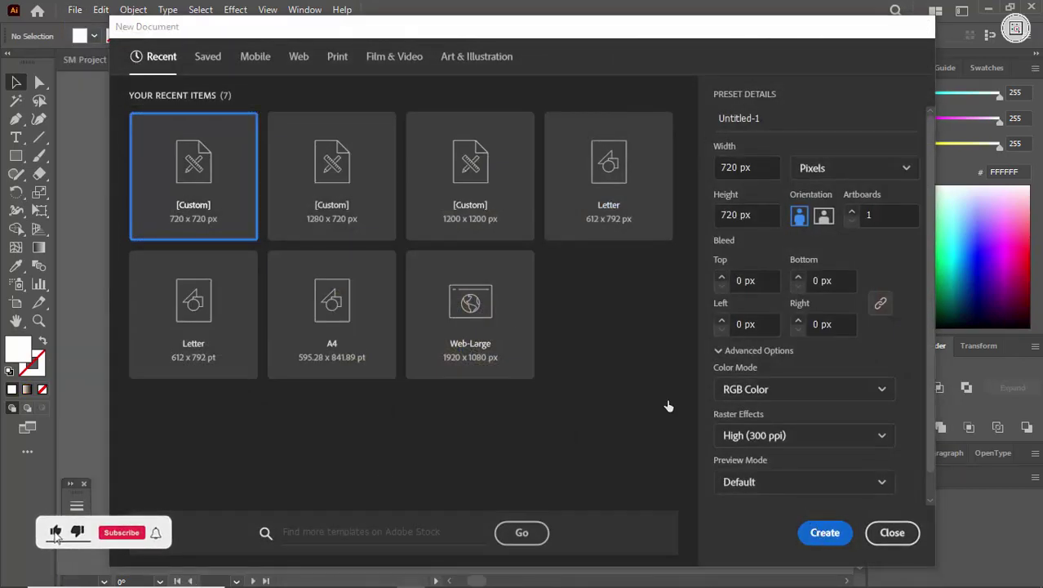
{"action": "left_click_drag", "start_coordinate": [581, 295], "coordinate": [532, 338]}
{"action": "left_click_drag", "start_coordinate": [532, 338], "coordinate": [448, 324]}
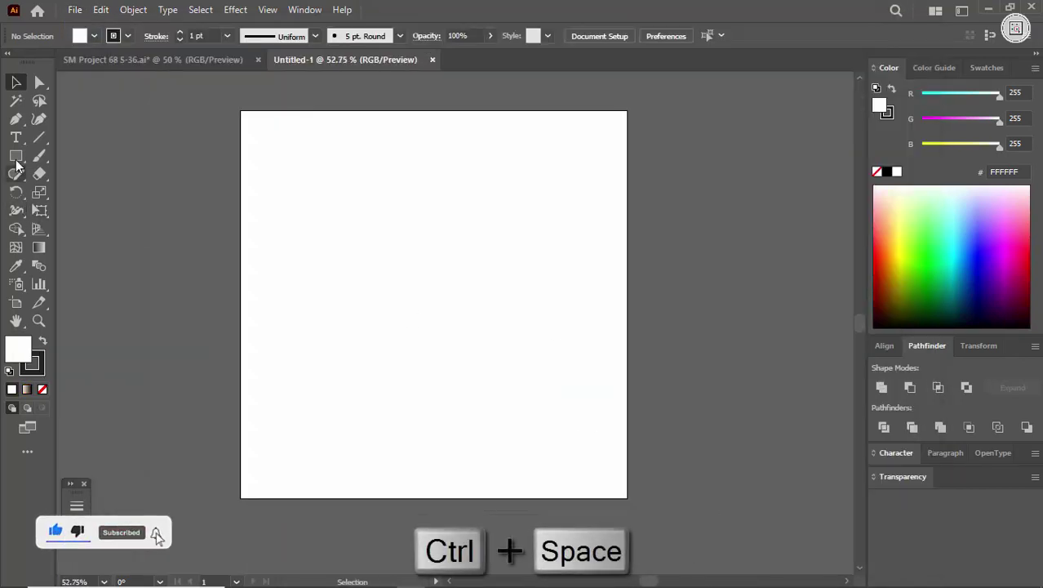
- Draw a circle from its centre in the middle of the artboard with the Ellipse tool
{"action": "left_click_drag", "start_coordinate": [15, 155], "coordinate": [68, 193]}
{"action": "left_click_drag", "start_coordinate": [430, 301], "coordinate": [485, 355]}
{"action": "left_click_drag", "start_coordinate": [494, 360], "coordinate": [518, 387]}
{"action": "key", "text": "Delete"}
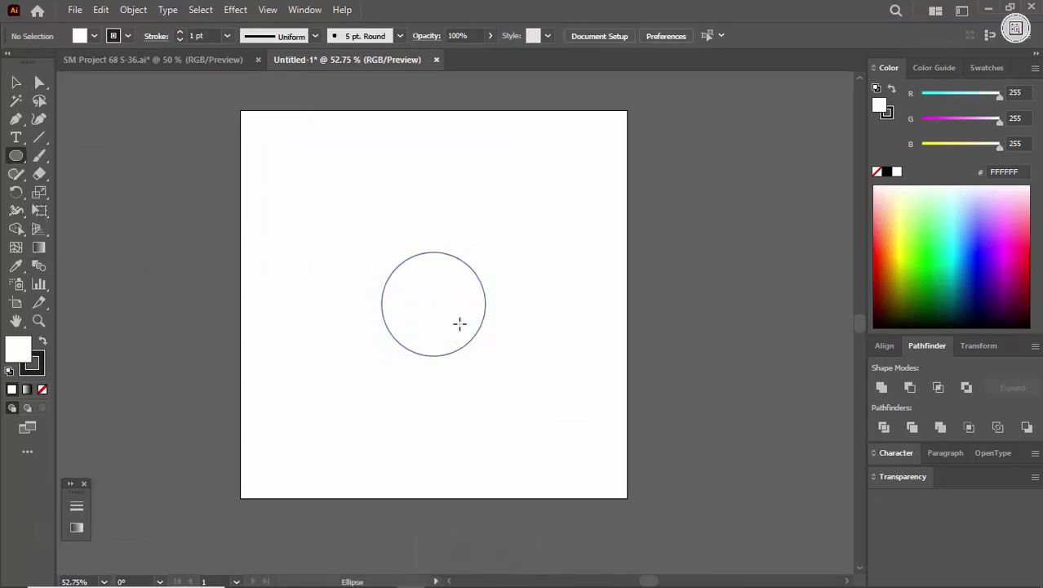
- Enlarge the circle to about 392 px in diameter and remove its fill, keeping the black outline
{"action": "key", "text": "v"}
{"action": "left_click_drag", "start_coordinate": [466, 329], "coordinate": [541, 390]}
{"action": "left_click", "coordinate": [41, 389]}
{"action": "left_click", "coordinate": [565, 381]}
{"action": "left_click_drag", "start_coordinate": [424, 258], "coordinate": [487, 338]}
{"action": "key", "text": "ctrl+a"}
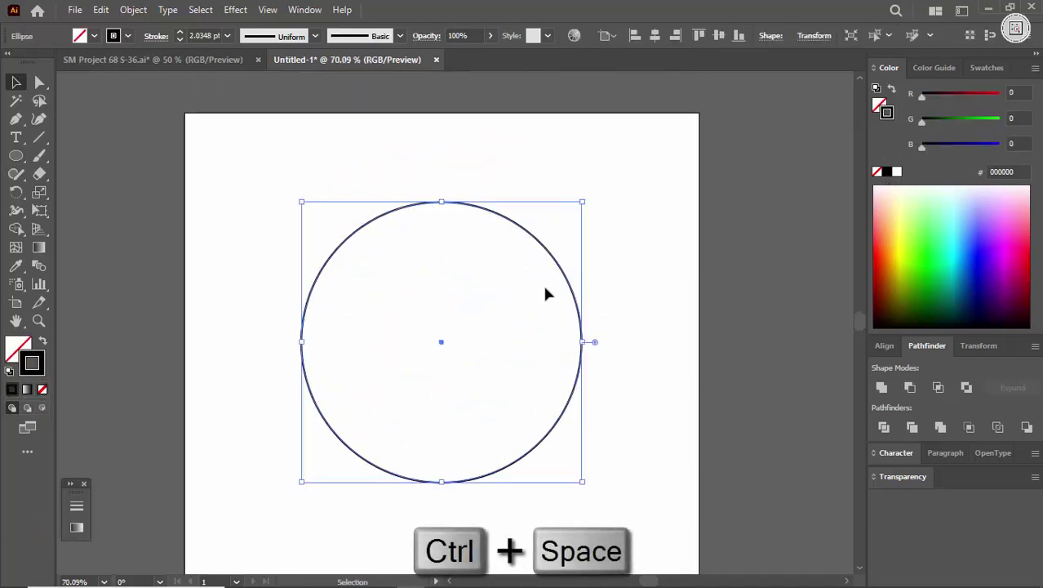
- Copy the circle and paste the copy directly in front of the original
{"action": "key", "text": "ctrl+space"}
{"action": "left_click", "coordinate": [97, 11]}
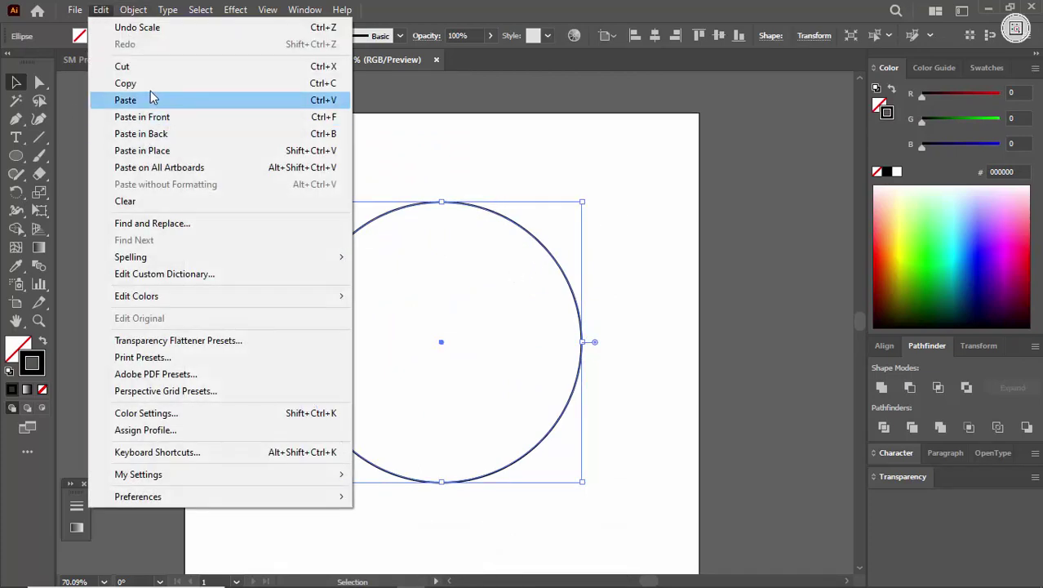
{"action": "left_click", "coordinate": [94, 12]}
{"action": "left_click", "coordinate": [95, 11]}
{"action": "left_click", "coordinate": [136, 117]}
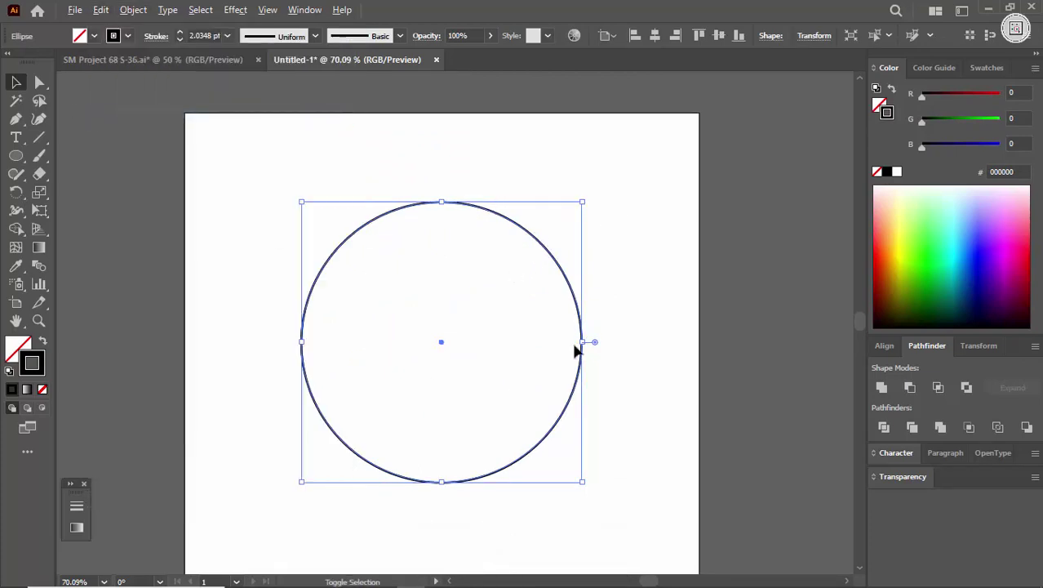
- Try to shrink the front copy of the circle around its centre, and undo the scaling
{"action": "left_click_drag", "start_coordinate": [584, 343], "coordinate": [541, 343]}
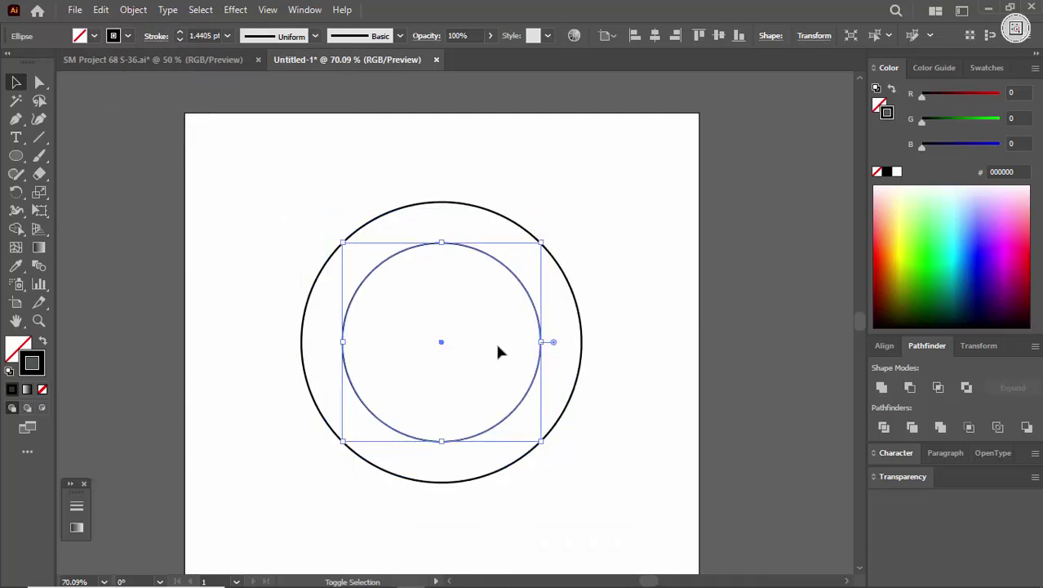
{"action": "key", "text": "ctrl+space"}
{"action": "left_click_drag", "start_coordinate": [492, 351], "coordinate": [436, 354]}
{"action": "left_click", "coordinate": [517, 359]}
{"action": "key", "text": "ctrl+z"}
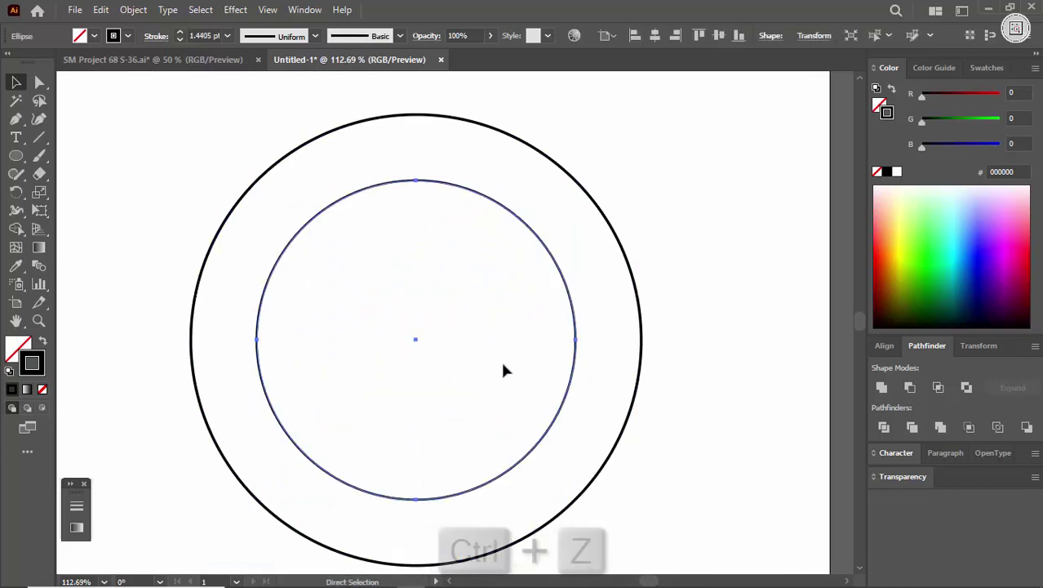
{"action": "key", "text": "ctrl+z"}
{"action": "key", "text": "ctrl+z"}
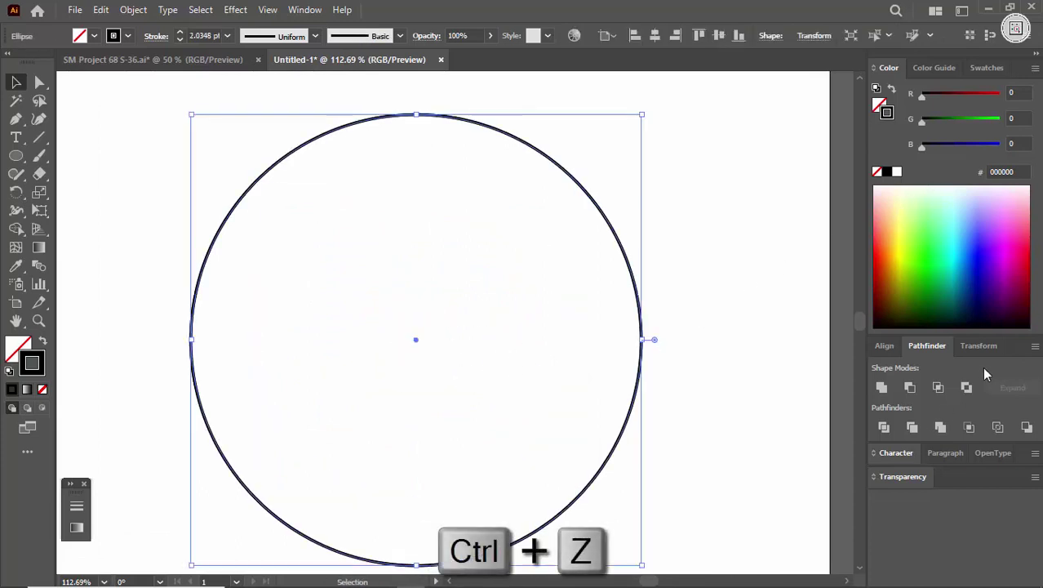
- Turn off Scale Corners and Scale Strokes & Effects in the transform settings
{"action": "left_click", "coordinate": [978, 346]}
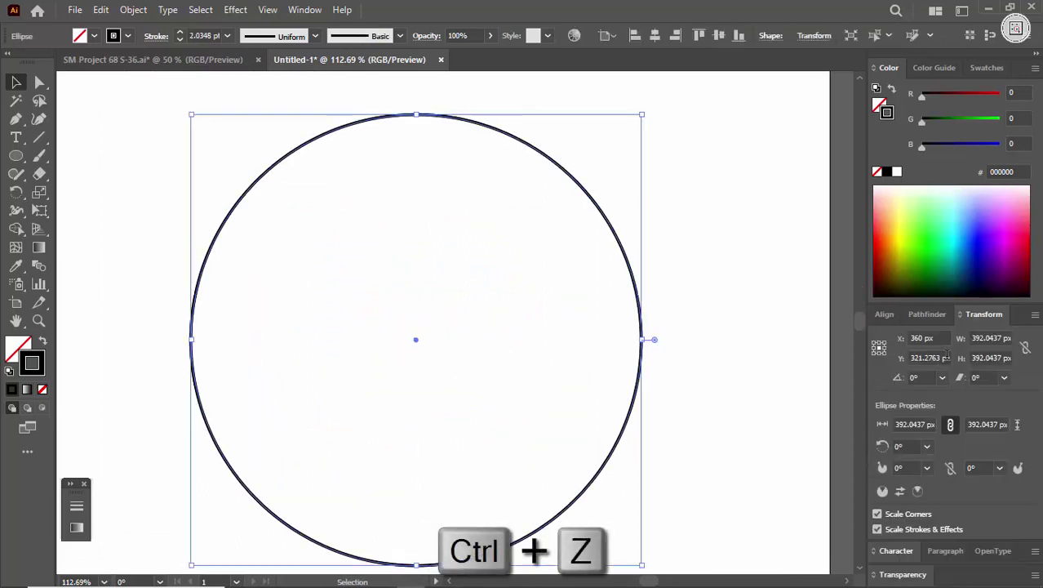
{"action": "left_click", "coordinate": [789, 499]}
{"action": "left_click", "coordinate": [632, 414]}
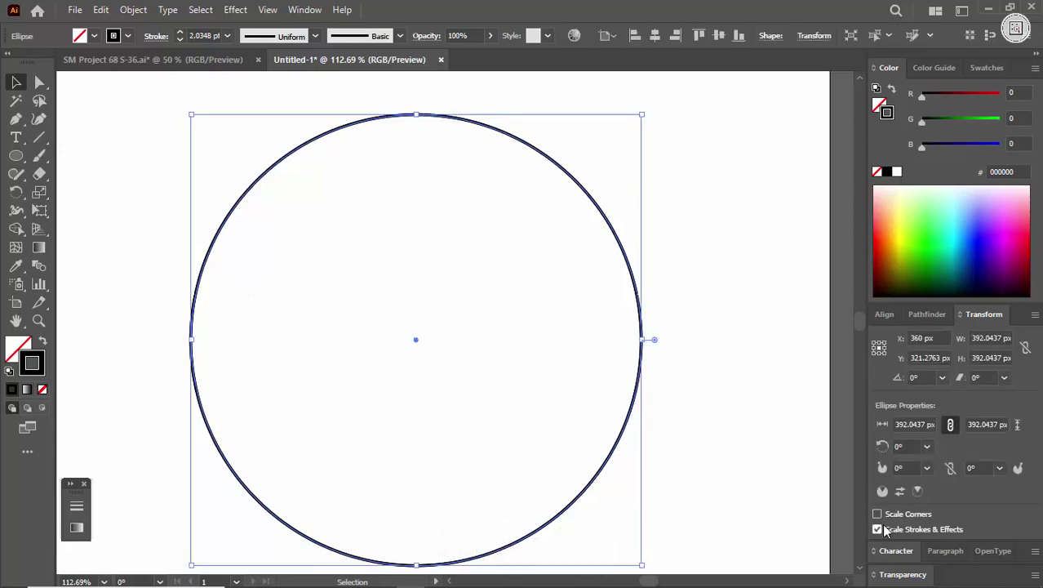
- Shrink the front circle around its centre to a small circle about 17 px in diameter
{"action": "left_click_drag", "start_coordinate": [645, 341], "coordinate": [572, 436]}
{"action": "left_click", "coordinate": [469, 393]}
{"action": "key", "text": "ctrl+space"}
{"action": "left_click", "coordinate": [500, 363]}
{"action": "left_click", "coordinate": [449, 351]}
{"action": "left_click", "coordinate": [524, 376]}
{"action": "scroll", "coordinate": [524, 375], "scroll_direction": "down", "scroll_amount": 5}
{"action": "key", "text": "ctrl+space"}
{"action": "left_click", "coordinate": [504, 381]}
{"action": "left_click_drag", "start_coordinate": [701, 228], "coordinate": [468, 366]}
{"action": "left_click", "coordinate": [468, 366]}
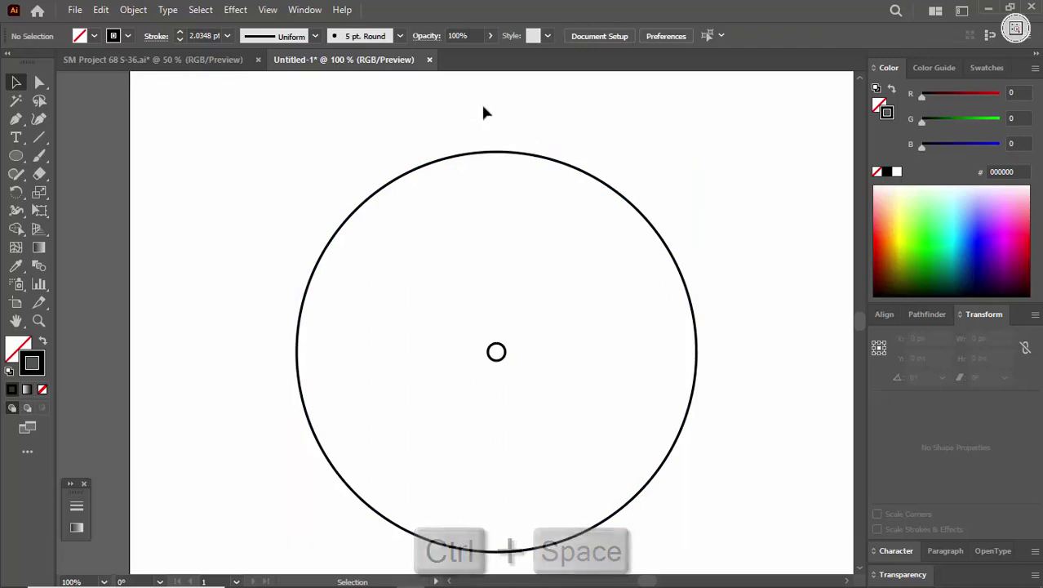
- Select both the large and the small circle and make a blend between them
{"action": "left_click_drag", "start_coordinate": [414, 124], "coordinate": [515, 366]}
{"action": "left_click", "coordinate": [411, 338]}
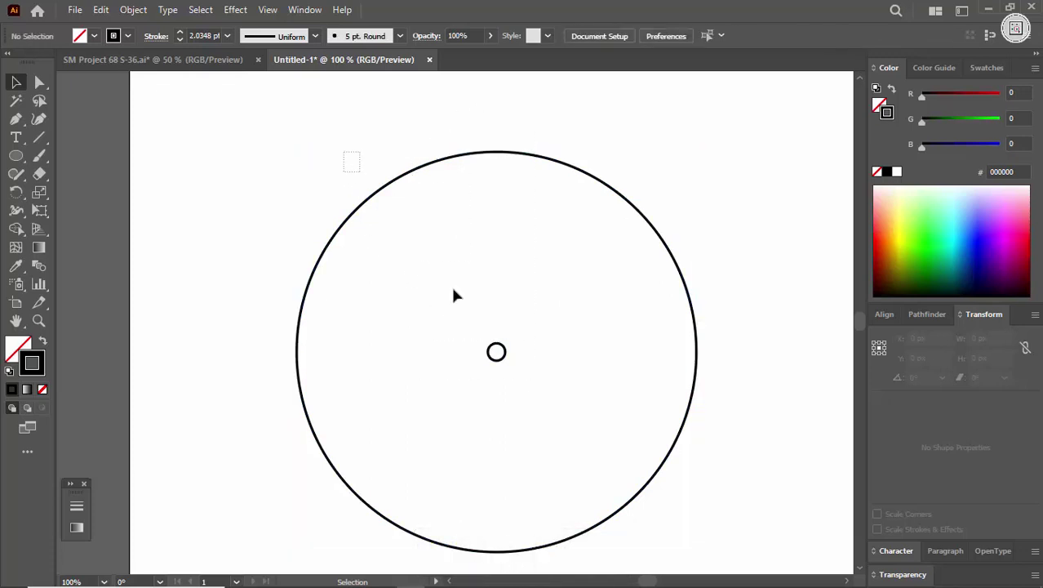
{"action": "left_click_drag", "start_coordinate": [529, 424], "coordinate": [547, 387]}
{"action": "left_click", "coordinate": [134, 10]}
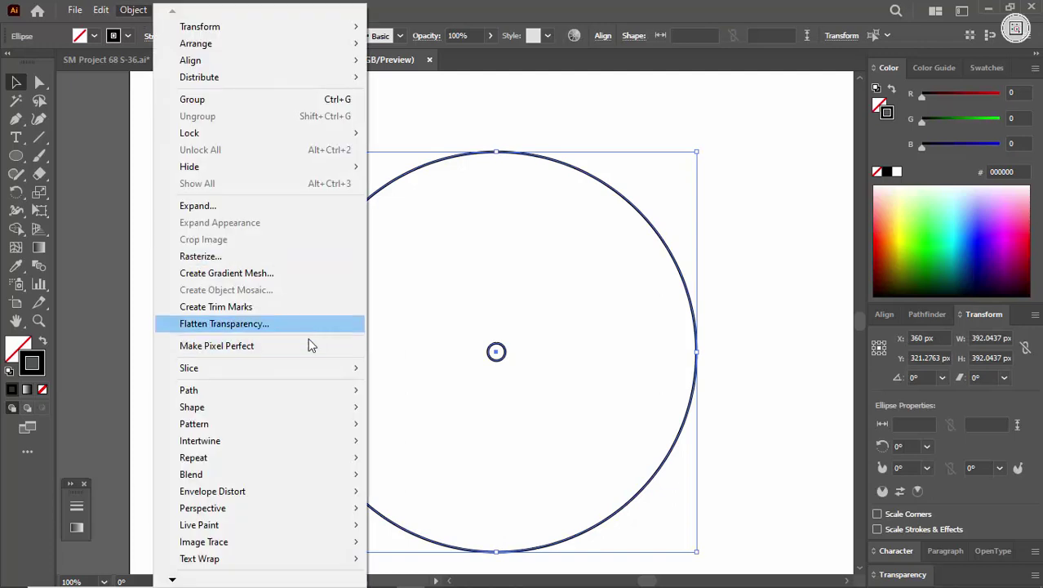
{"action": "mouse_move", "coordinate": [325, 392]}
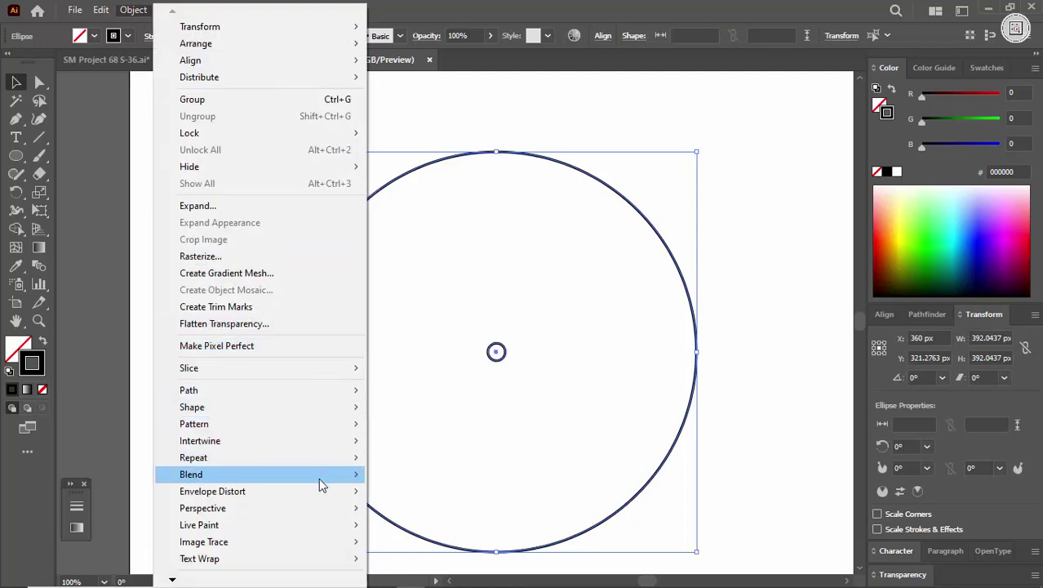
{"action": "mouse_move", "coordinate": [319, 477]}
{"action": "left_click", "coordinate": [425, 360]}
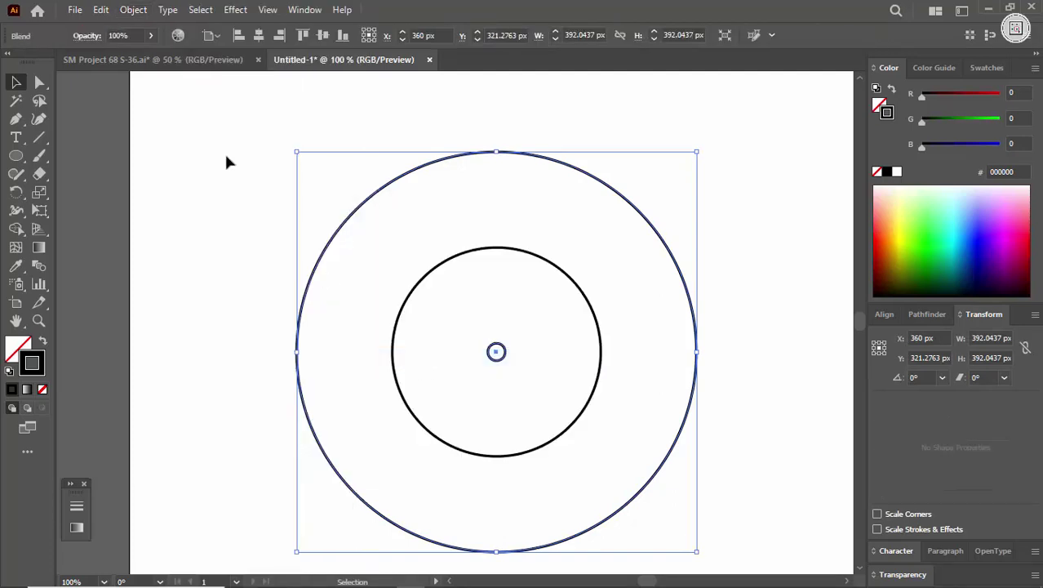
- Set the blend's spacing to Specified Steps with 22 steps
{"action": "left_click", "coordinate": [131, 10]}
{"action": "mouse_move", "coordinate": [245, 476]}
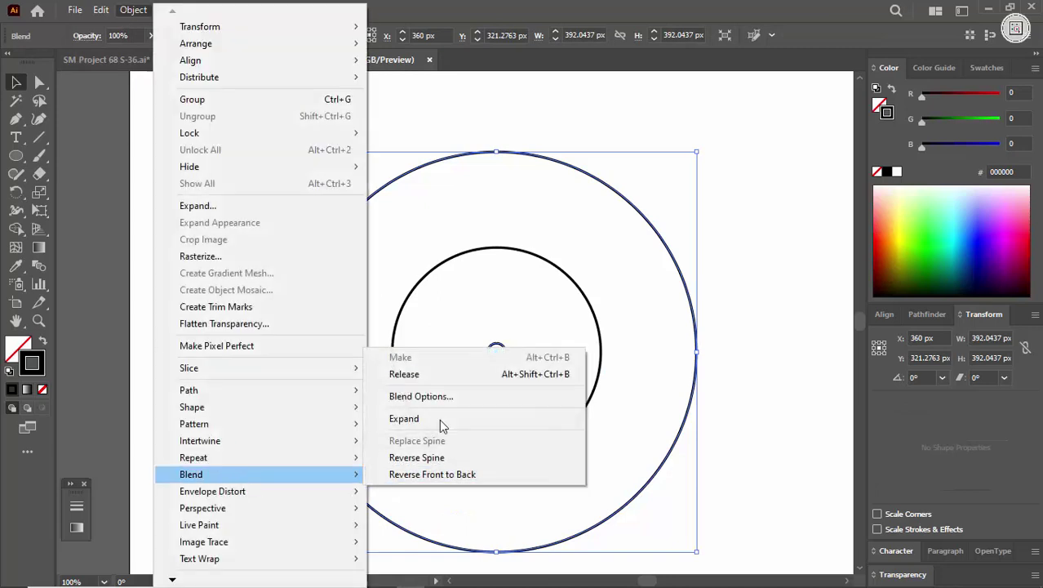
{"action": "left_click", "coordinate": [445, 399]}
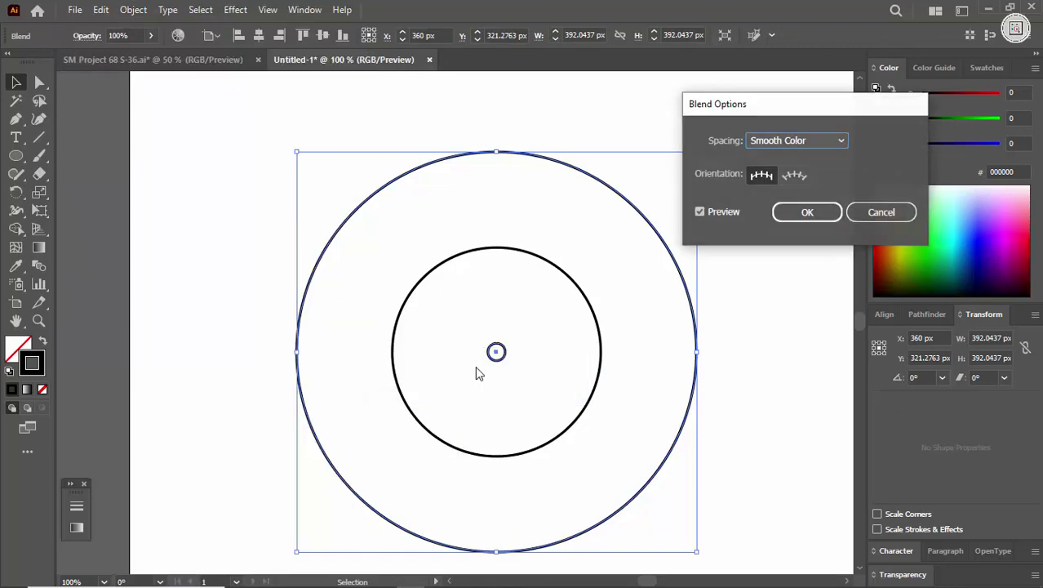
{"action": "left_click", "coordinate": [776, 145]}
{"action": "left_click", "coordinate": [784, 168]}
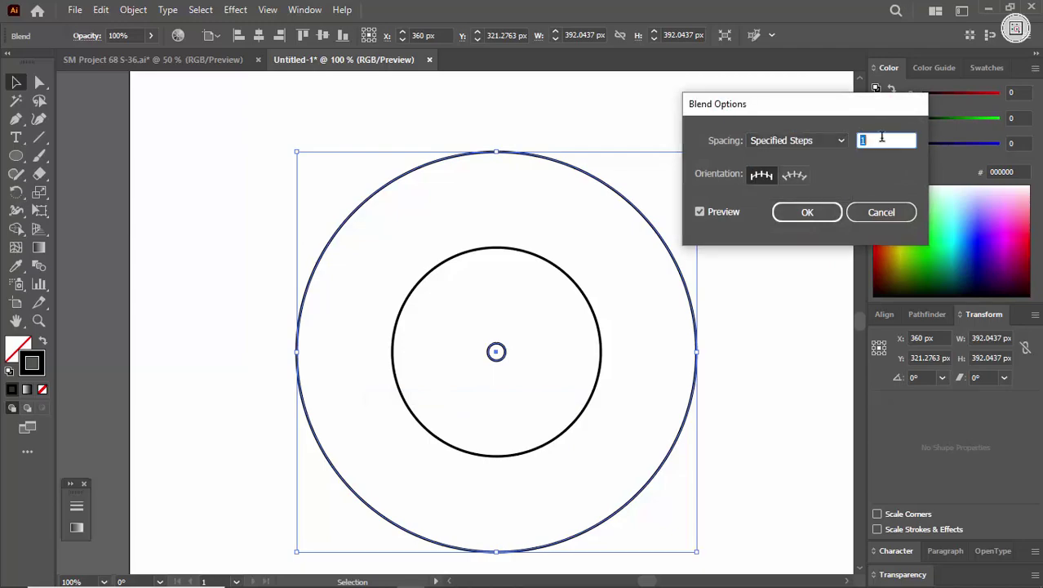
{"action": "left_click", "coordinate": [885, 140]}
{"action": "key", "text": "Up"}
{"action": "key", "text": "Up"}
{"action": "key", "text": "Up"}
{"action": "key", "text": "Up"}
{"action": "key", "text": "Up"}
{"action": "key", "text": "Up"}
{"action": "key", "text": "Up"}
{"action": "key", "text": "Up"}
{"action": "key", "text": "Up"}
{"action": "key", "text": "Up"}
{"action": "key", "text": "Up"}
{"action": "key", "text": "Up"}
{"action": "key", "text": "Up"}
{"action": "key", "text": "Up"}
{"action": "key", "text": "Up"}
{"action": "key", "text": "Up"}
{"action": "key", "text": "Up"}
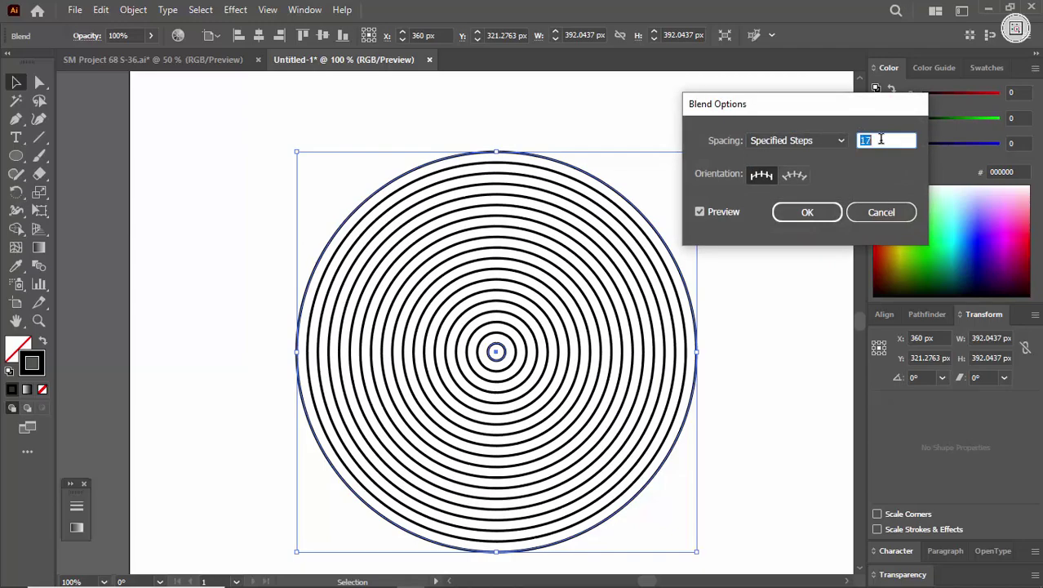
{"action": "key", "text": "Up"}
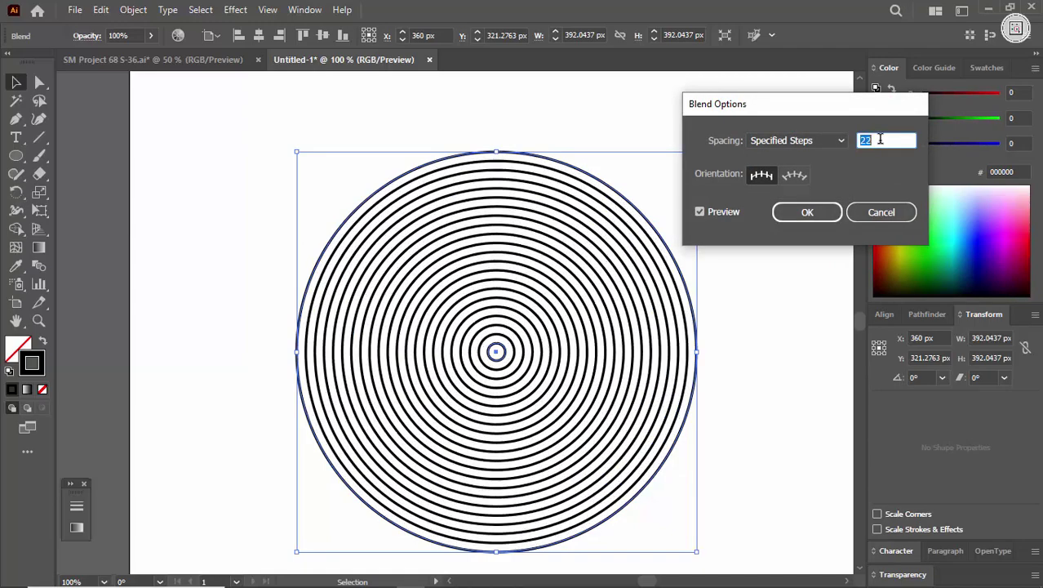
{"action": "key", "text": "Up"}
{"action": "key", "text": "Down"}
{"action": "left_click", "coordinate": [807, 214]}
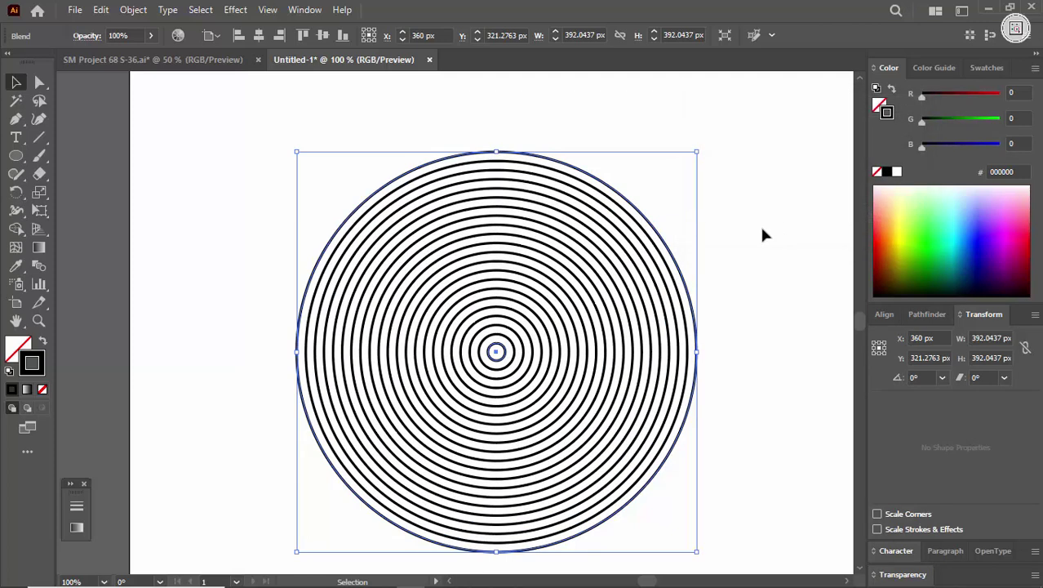
- Isolate the blend's outer circle and set its stroke weight to 1 pt
{"action": "left_click", "coordinate": [760, 224]}
{"action": "left_click", "coordinate": [670, 252]}
{"action": "double_click", "coordinate": [671, 255]}
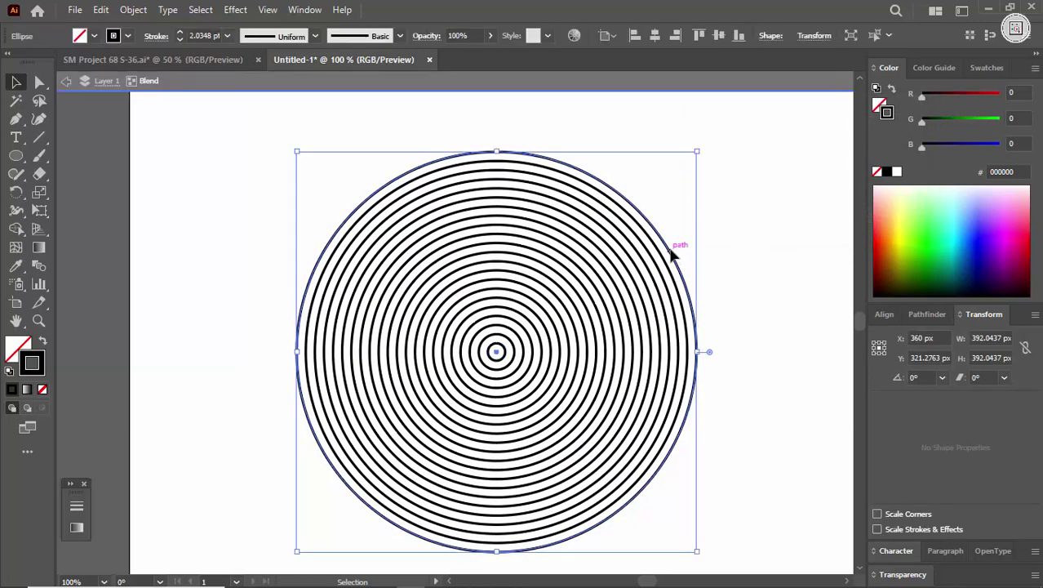
{"action": "left_click", "coordinate": [196, 36]}
{"action": "key", "text": "Down"}
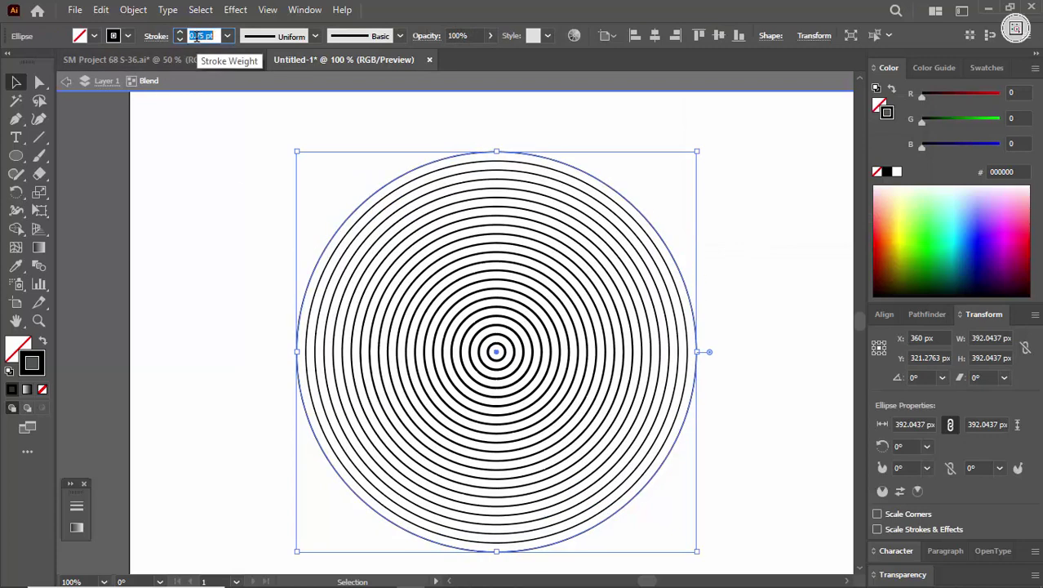
{"action": "double_click", "coordinate": [227, 172]}
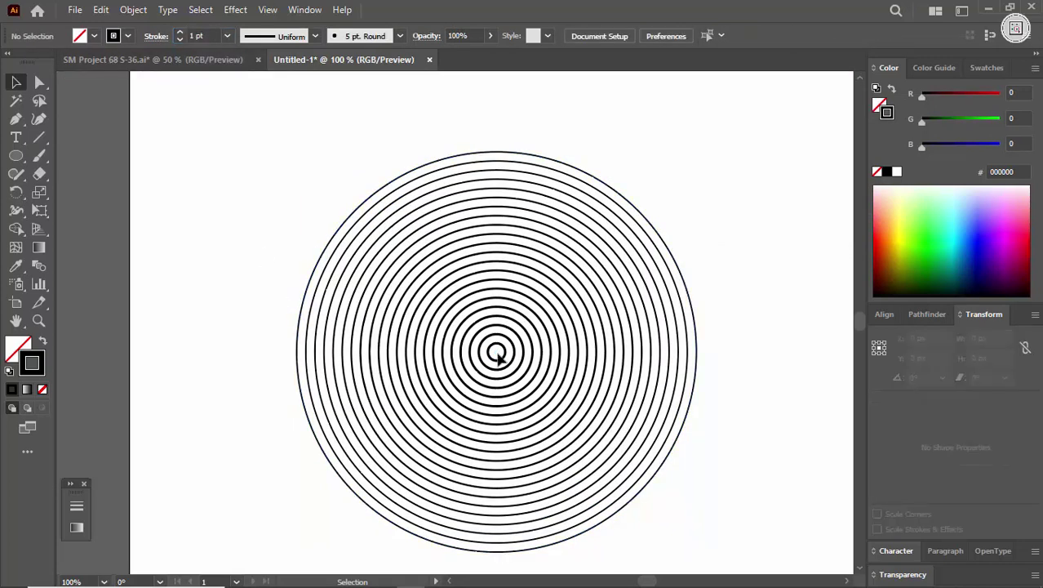
- Set the stroke weight of the blend's small inner circle to 1 pt and leave isolation mode
{"action": "double_click", "coordinate": [330, 247]}
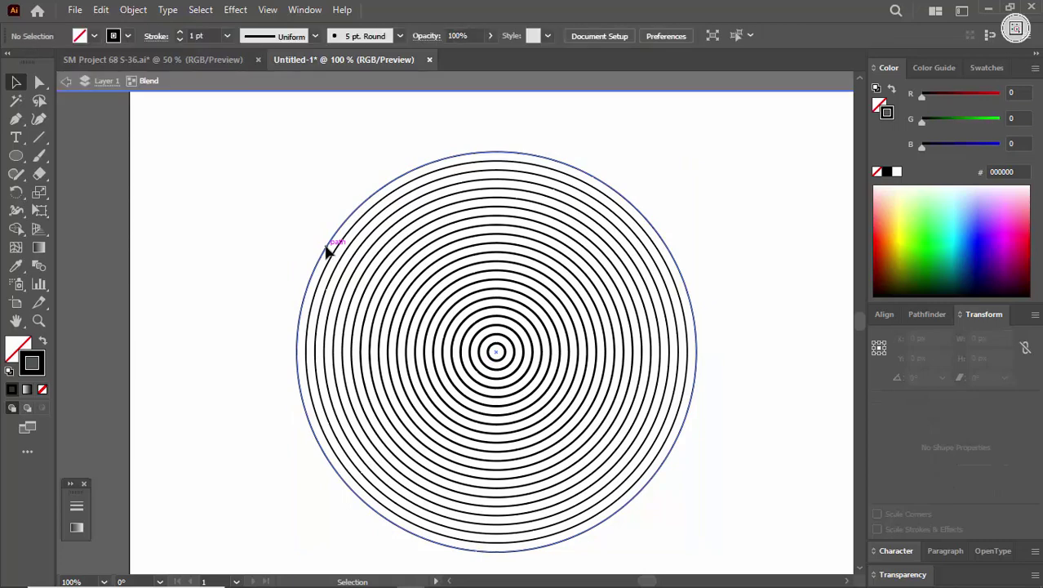
{"action": "left_click", "coordinate": [259, 240]}
{"action": "left_click", "coordinate": [496, 351]}
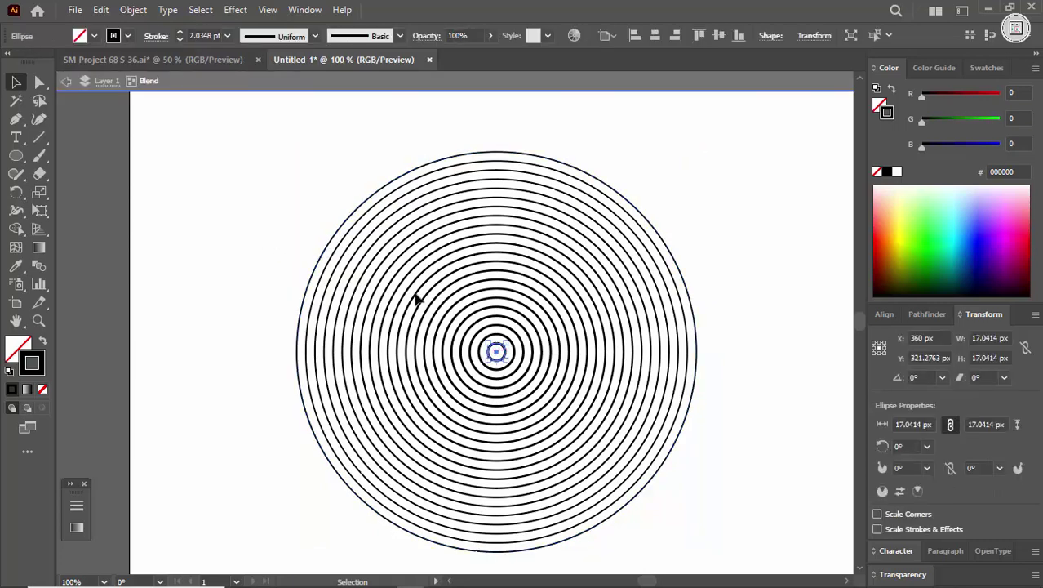
{"action": "left_click", "coordinate": [214, 35]}
{"action": "type", "text": "1"}
{"action": "key", "text": "Return"}
{"action": "double_click", "coordinate": [218, 142]}
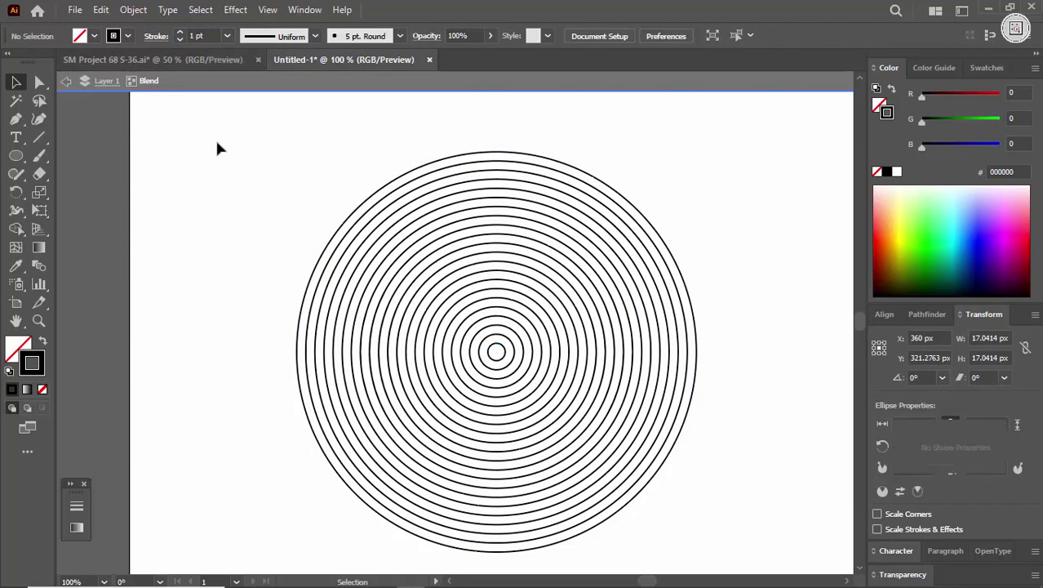
- Expand the blend into separate circles with only the Object option on, leaving Fill and Stroke off
{"action": "left_click_drag", "start_coordinate": [250, 152], "coordinate": [365, 252]}
{"action": "left_click", "coordinate": [133, 10]}
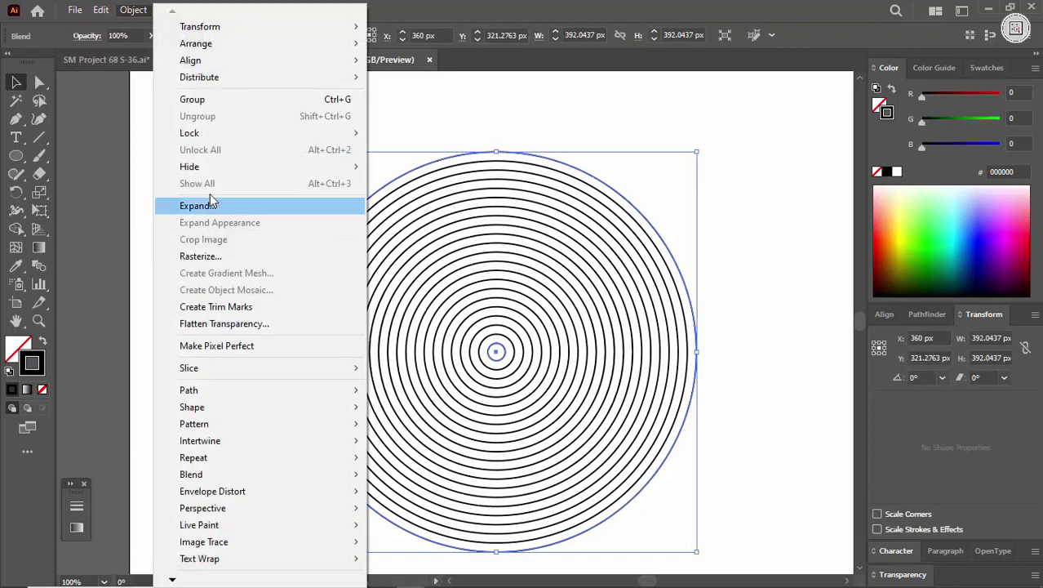
{"action": "left_click", "coordinate": [209, 201]}
{"action": "left_click", "coordinate": [471, 264]}
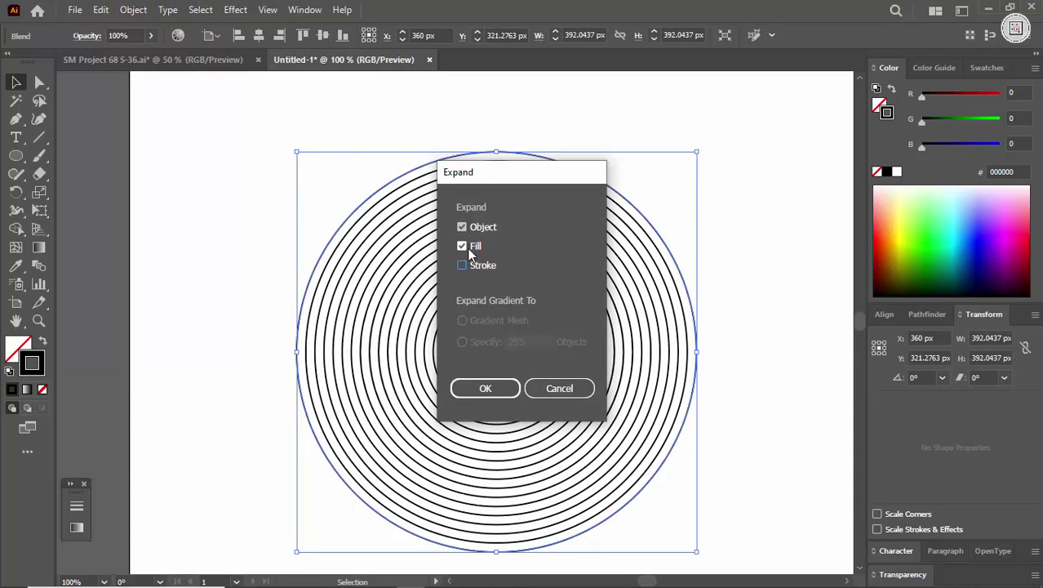
{"action": "left_click", "coordinate": [474, 245]}
{"action": "left_click", "coordinate": [484, 388]}
{"action": "left_click", "coordinate": [222, 308]}
{"action": "left_click_drag", "start_coordinate": [620, 285], "coordinate": [496, 263]}
{"action": "left_click", "coordinate": [404, 270], "text": "ctrl+alt"}
{"action": "left_click", "coordinate": [392, 281], "text": "ctrl"}
{"action": "left_click", "coordinate": [392, 281], "text": "ctrl"}
{"action": "left_click", "coordinate": [392, 282], "text": "ctrl"}
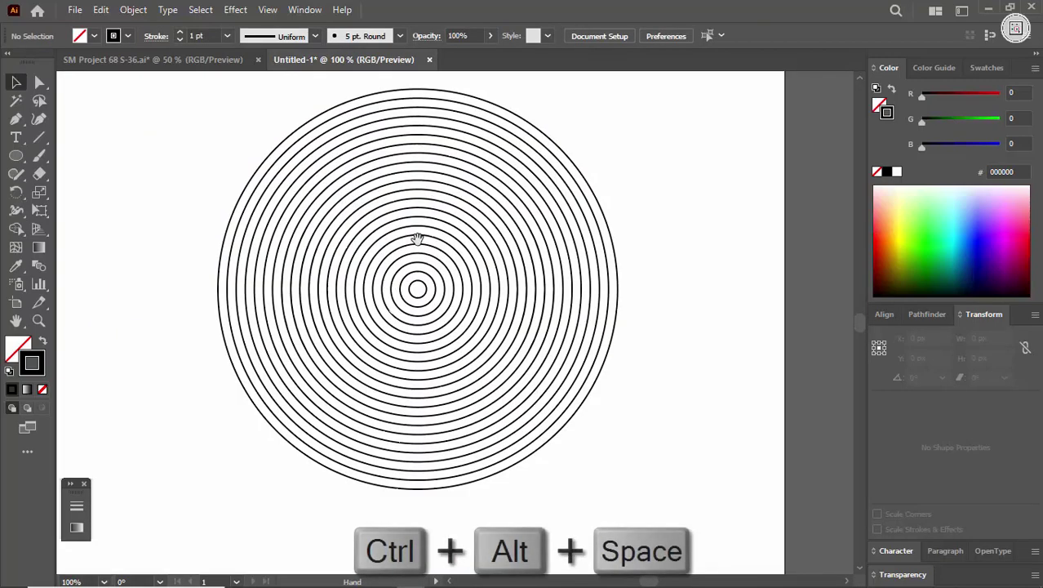
{"action": "left_click_drag", "start_coordinate": [339, 241], "coordinate": [360, 271]}
{"action": "left_click_drag", "start_coordinate": [604, 273], "coordinate": [533, 272]}
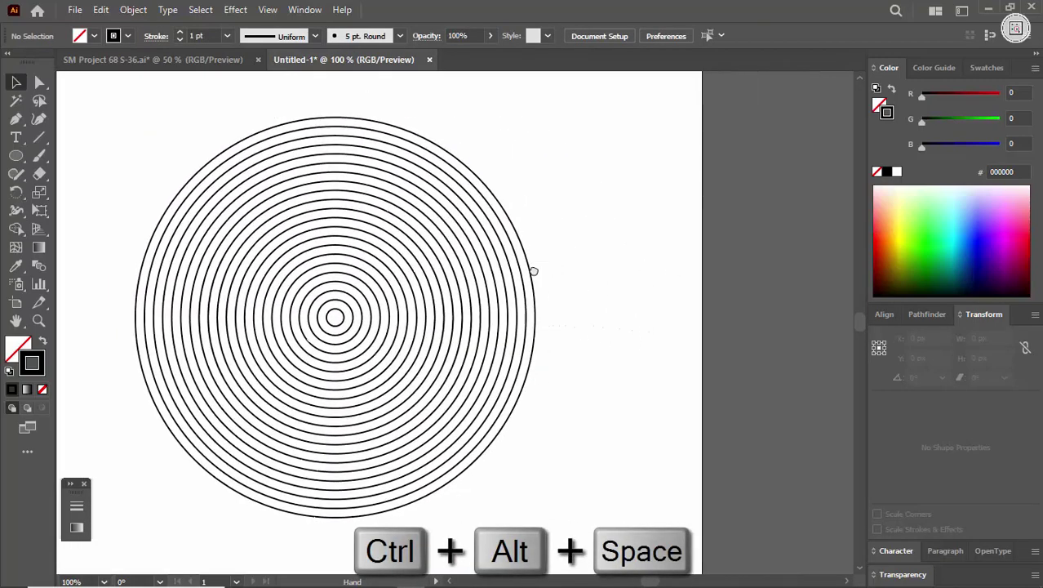
{"action": "left_click", "coordinate": [244, 6]}
{"action": "mouse_move", "coordinate": [341, 134]}
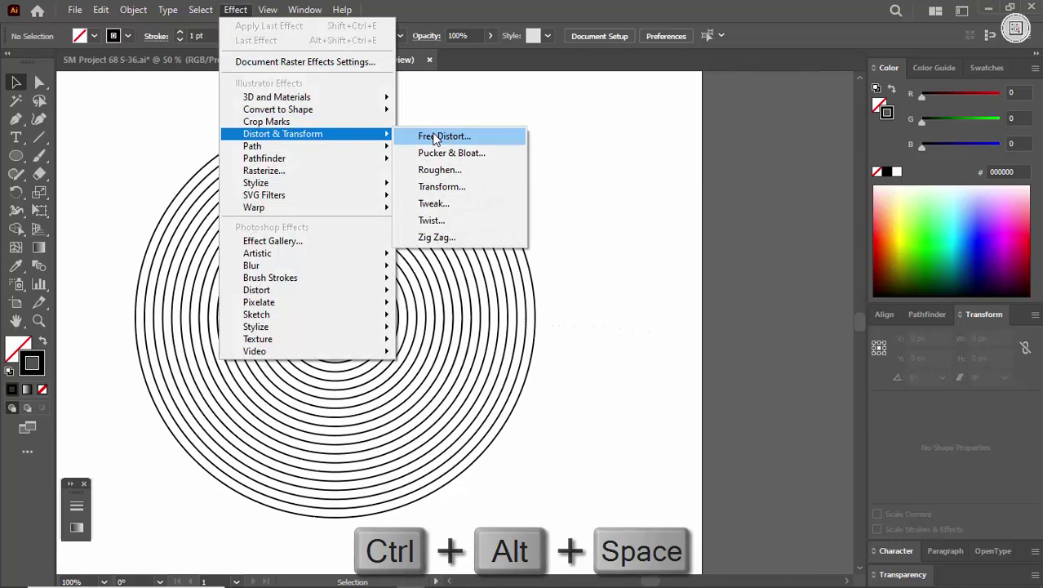
{"action": "left_click", "coordinate": [482, 171]}
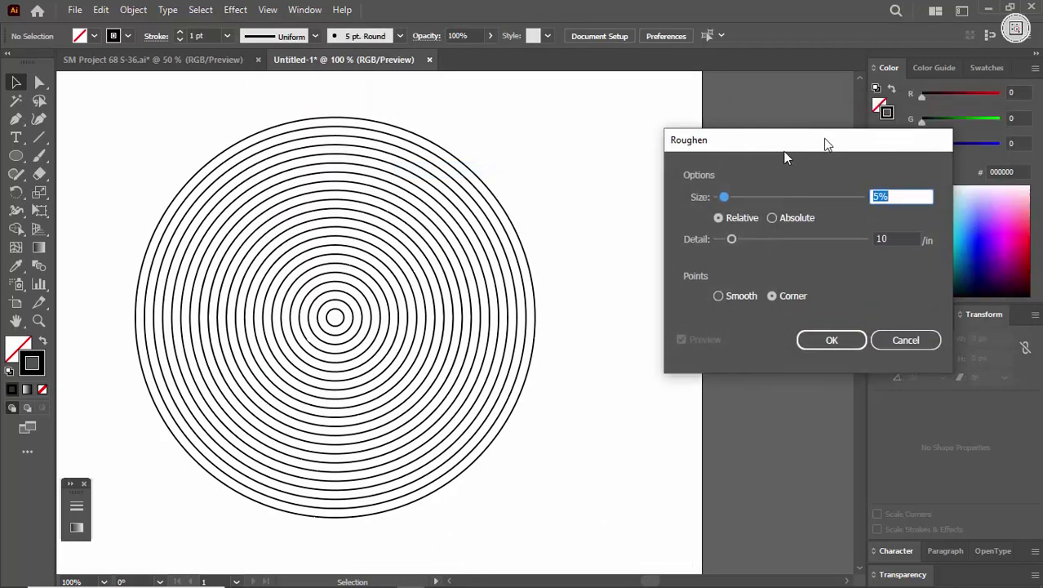
{"action": "left_click_drag", "start_coordinate": [826, 144], "coordinate": [778, 157]}
{"action": "left_click_drag", "start_coordinate": [677, 210], "coordinate": [739, 214]}
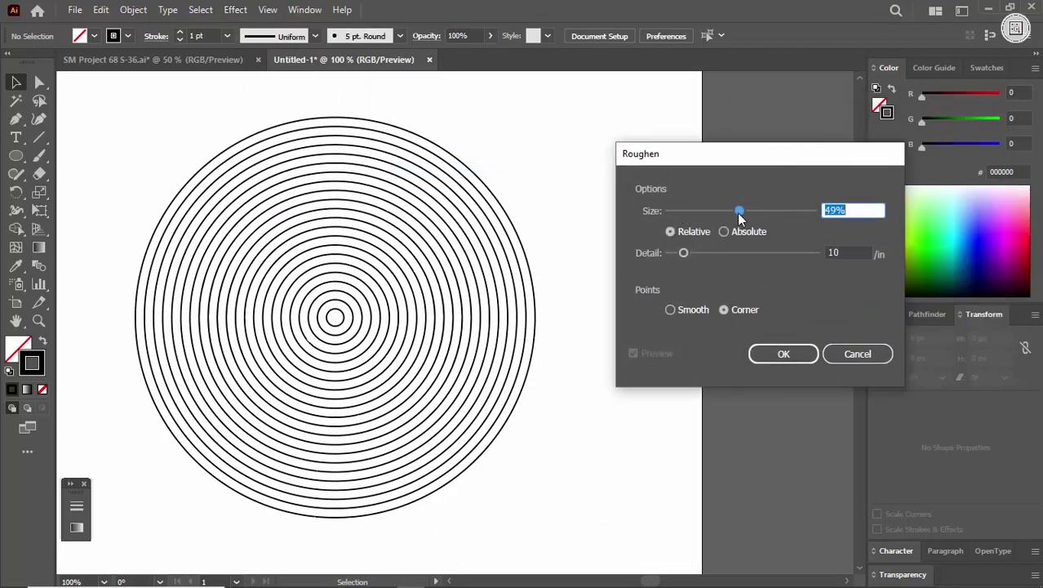
{"action": "left_click", "coordinate": [854, 355]}
{"action": "left_click", "coordinate": [274, 128]}
{"action": "left_click", "coordinate": [235, 10]}
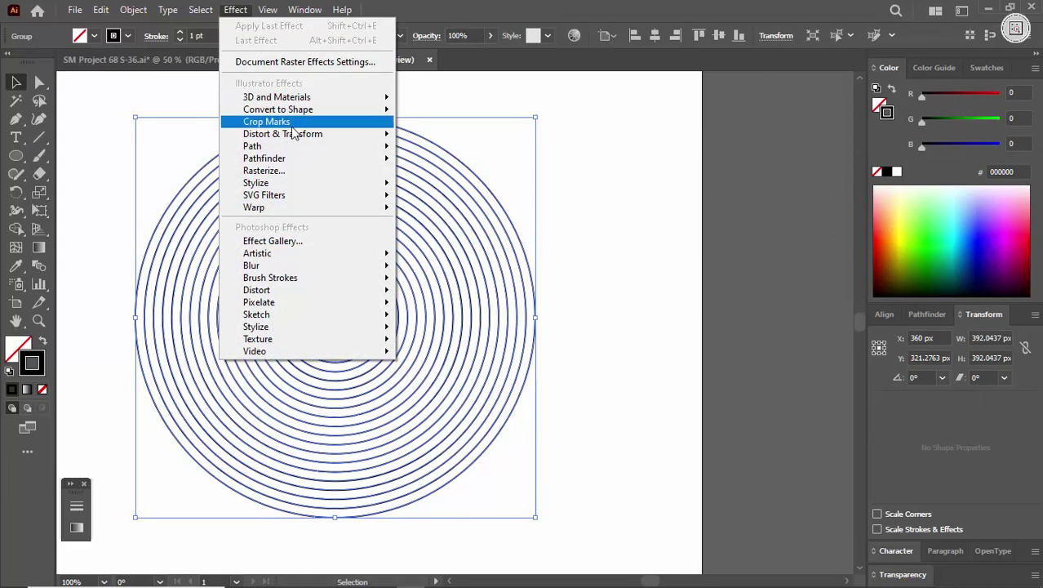
{"action": "mouse_move", "coordinate": [319, 138]}
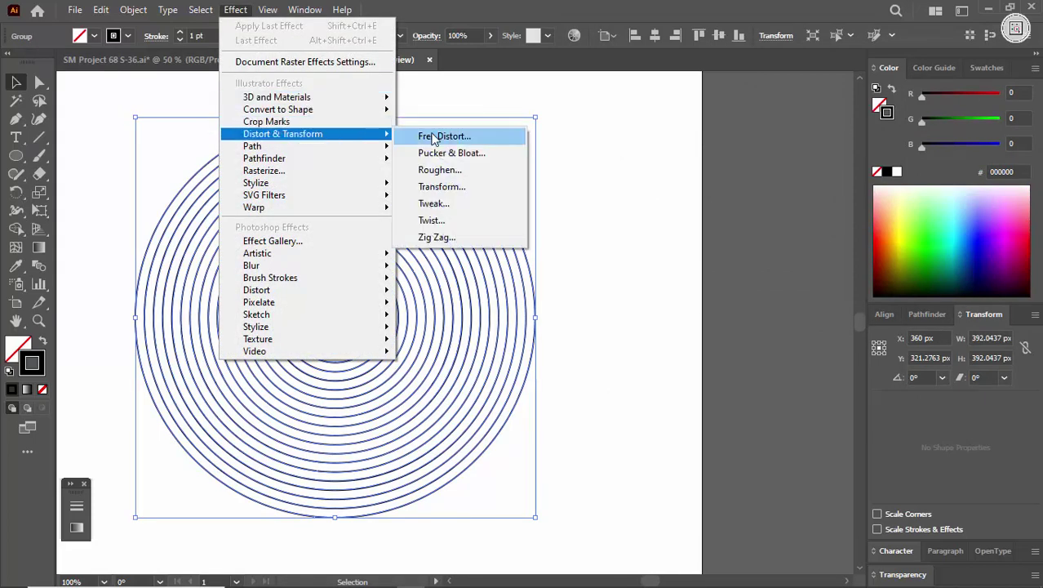
{"action": "left_click", "coordinate": [461, 169]}
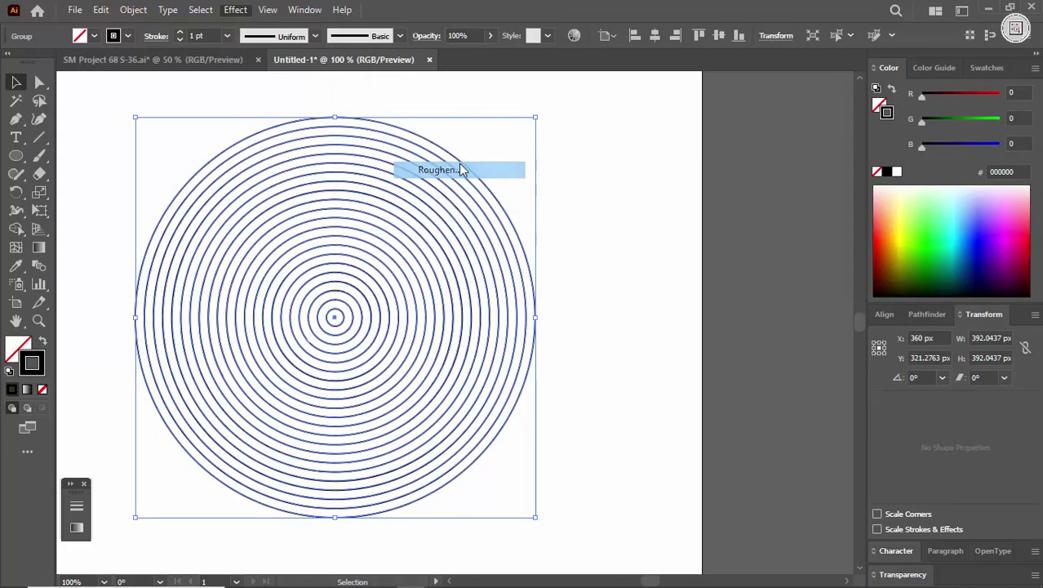
{"action": "left_click_drag", "start_coordinate": [682, 213], "coordinate": [692, 250]}
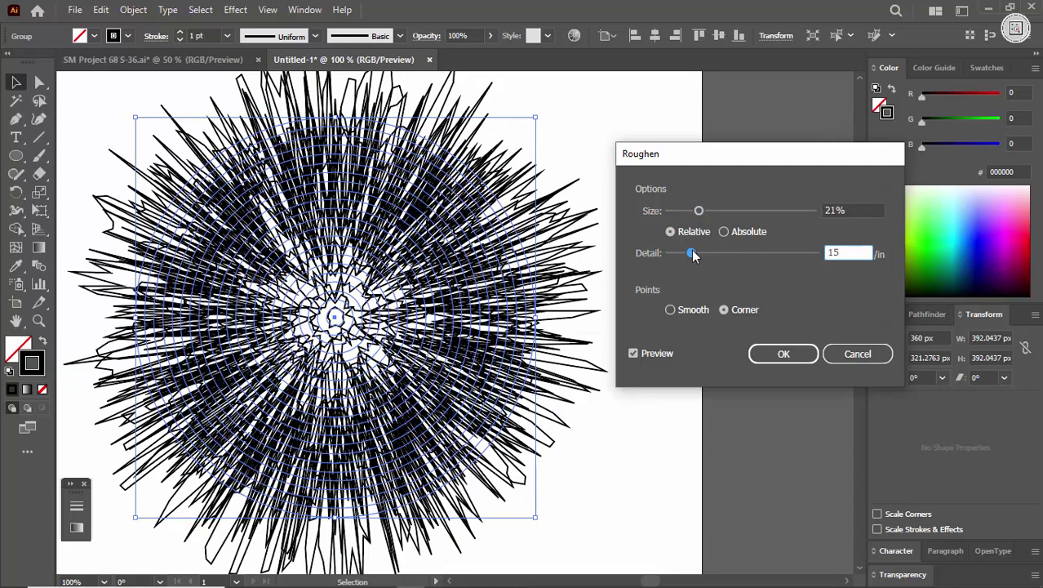
{"action": "left_click", "coordinate": [850, 351]}
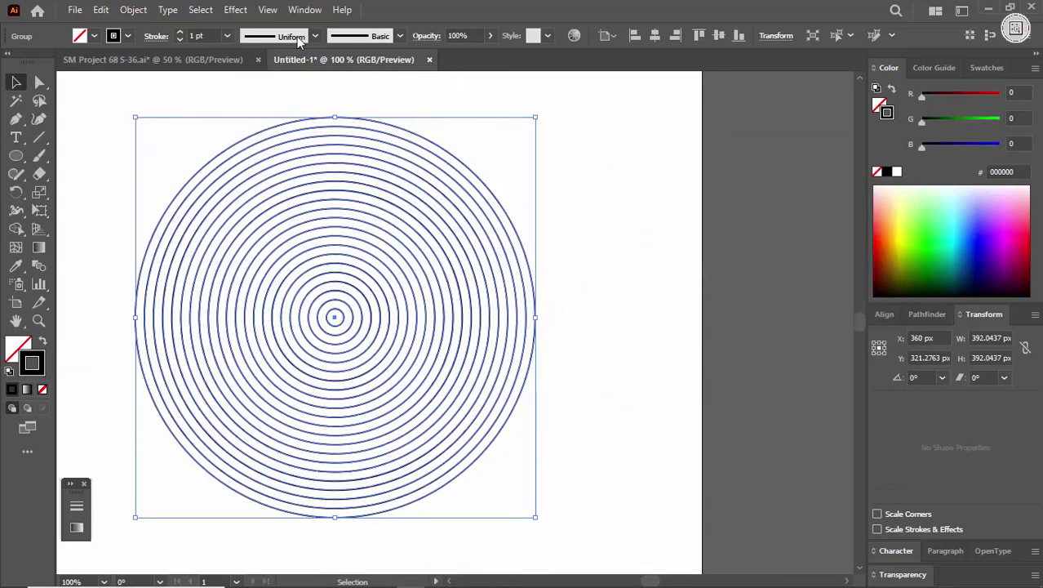
{"action": "left_click", "coordinate": [233, 10]}
{"action": "mouse_move", "coordinate": [319, 133]}
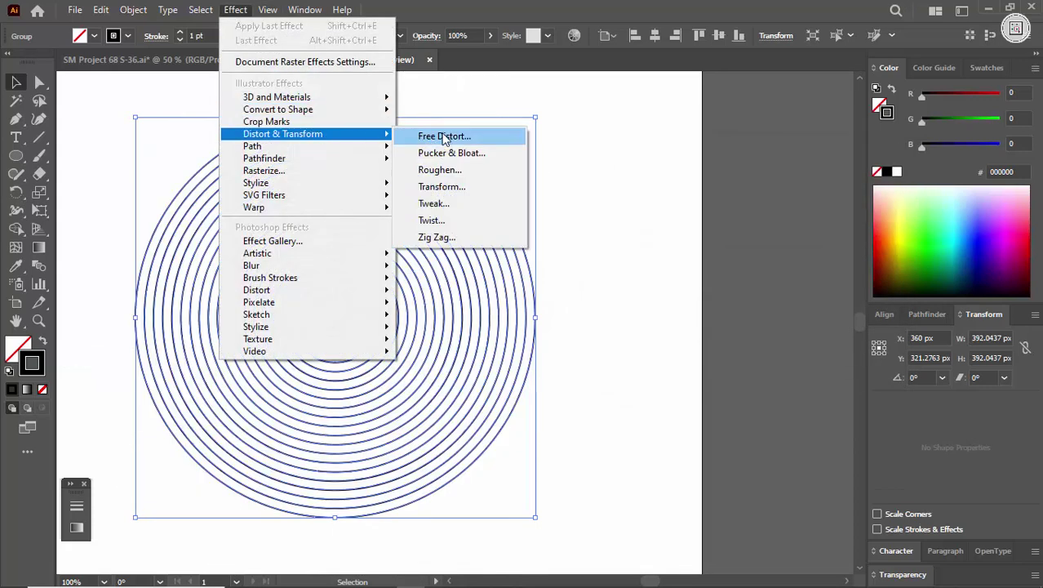
{"action": "left_click", "coordinate": [483, 139]}
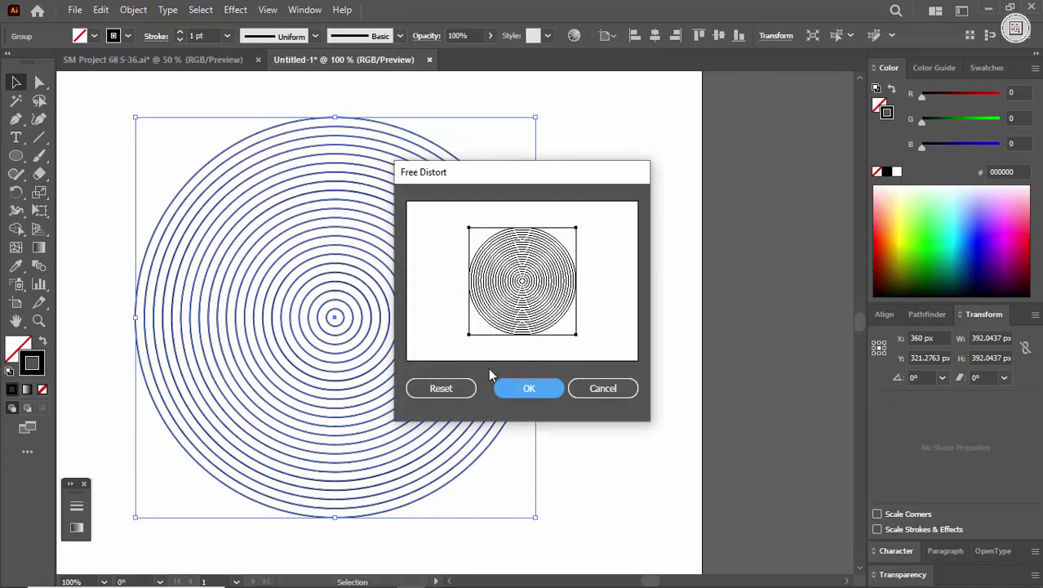
{"action": "left_click", "coordinate": [604, 390]}
{"action": "left_click", "coordinate": [235, 10]}
{"action": "mouse_move", "coordinate": [306, 133]}
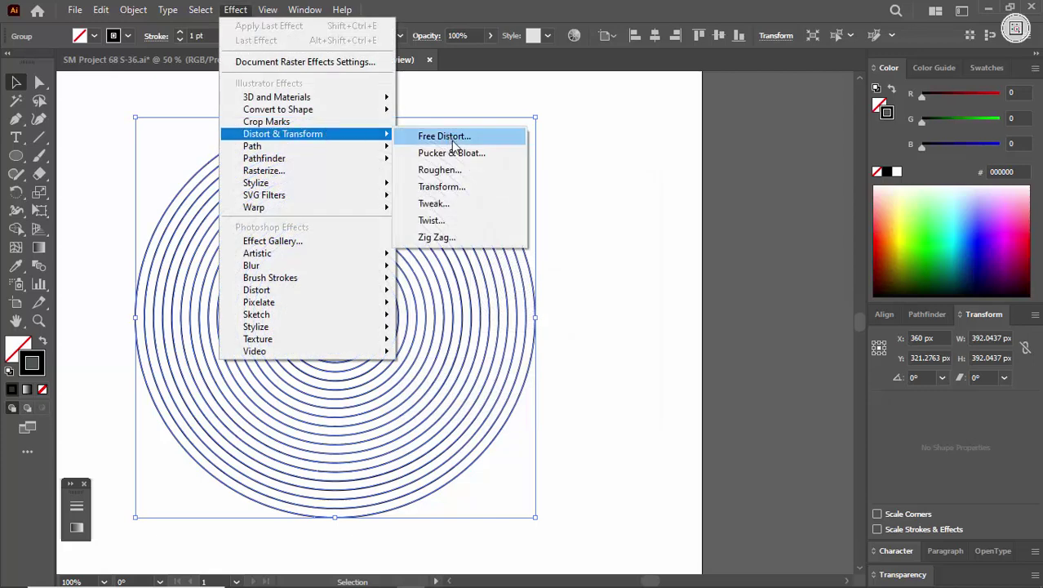
{"action": "left_click", "coordinate": [465, 153]}
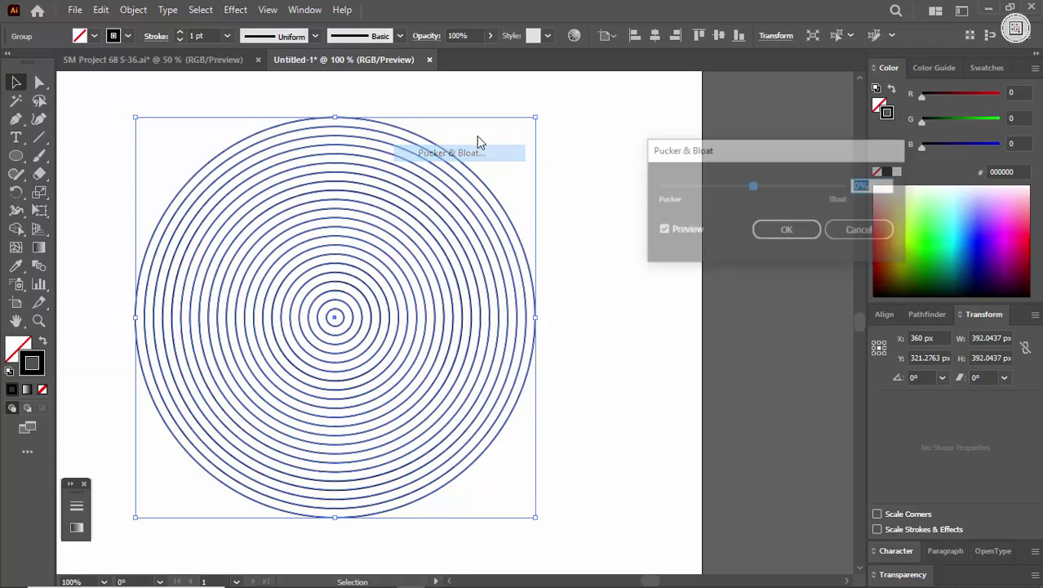
{"action": "left_click_drag", "start_coordinate": [759, 191], "coordinate": [785, 197]}
{"action": "left_click", "coordinate": [861, 230]}
{"action": "left_click", "coordinate": [375, 98]}
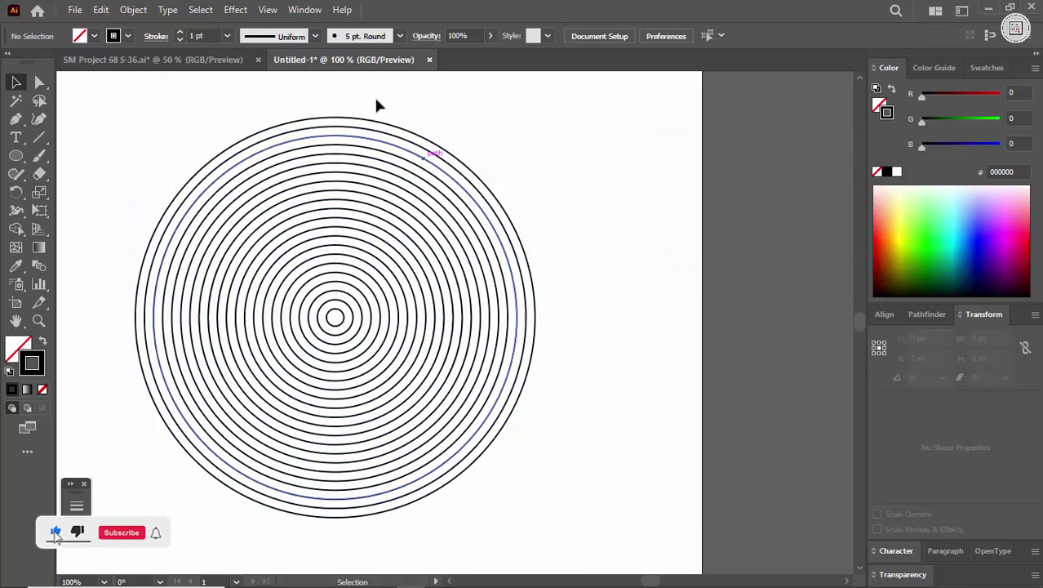
- Select the concentric circle group and start a Roughen effect with size 46% and detail 36/in
{"action": "left_click", "coordinate": [318, 227]}
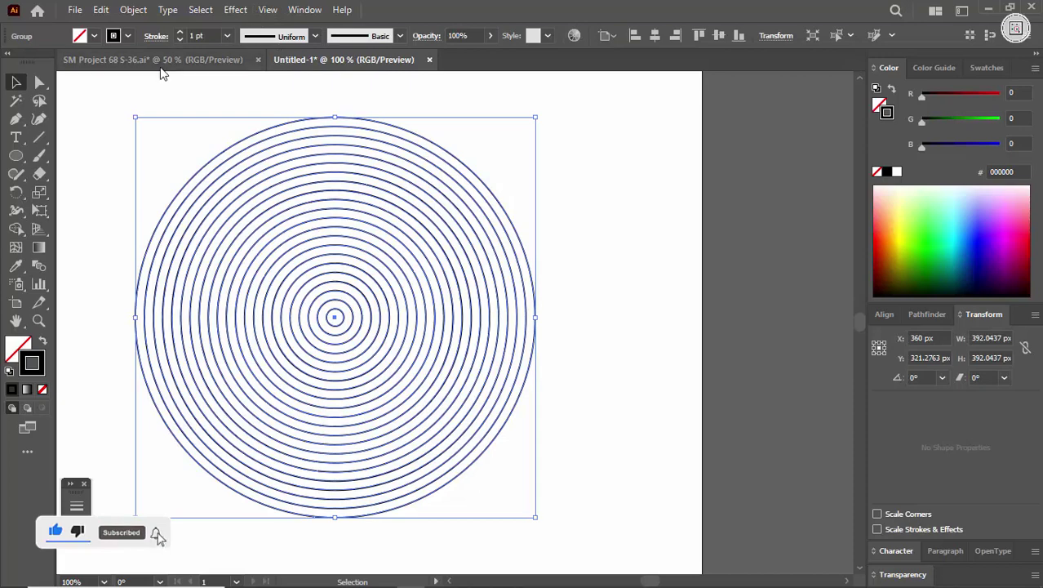
{"action": "left_click", "coordinate": [160, 64]}
{"action": "left_click", "coordinate": [331, 64]}
{"action": "left_click", "coordinate": [235, 9]}
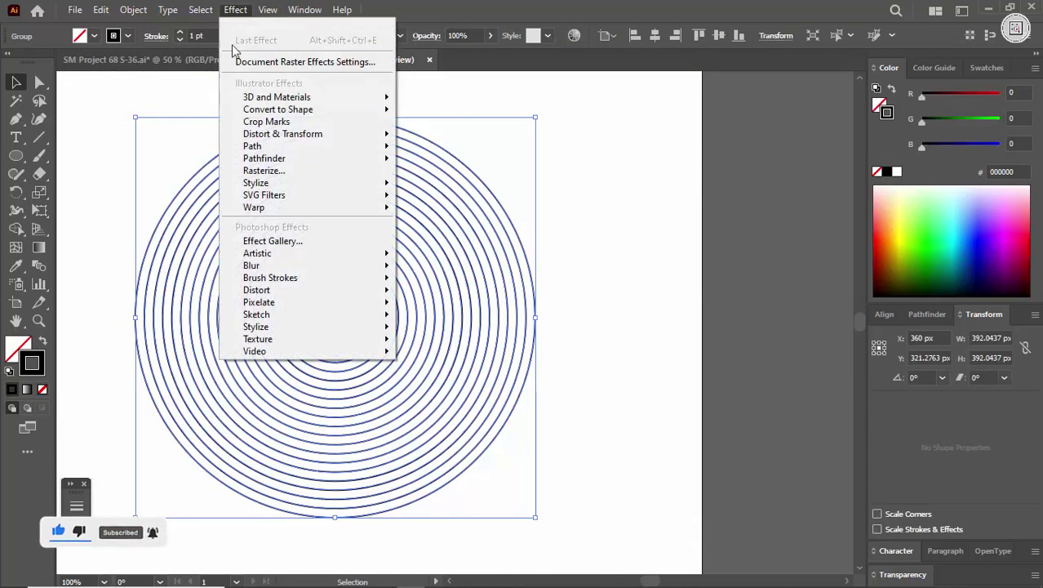
{"action": "mouse_move", "coordinate": [342, 132]}
{"action": "left_click", "coordinate": [487, 168]}
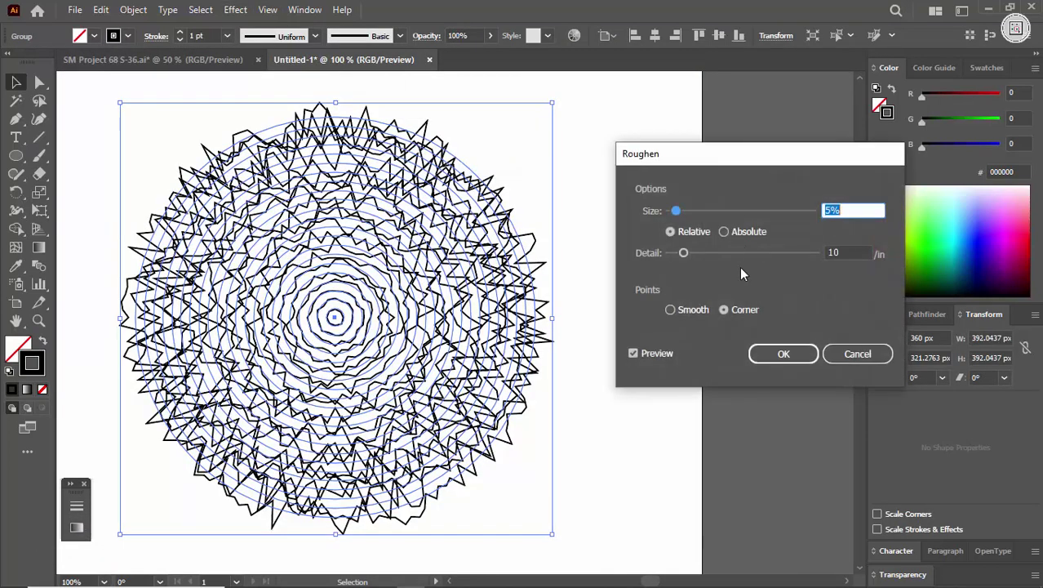
{"action": "left_click_drag", "start_coordinate": [676, 210], "coordinate": [735, 212]}
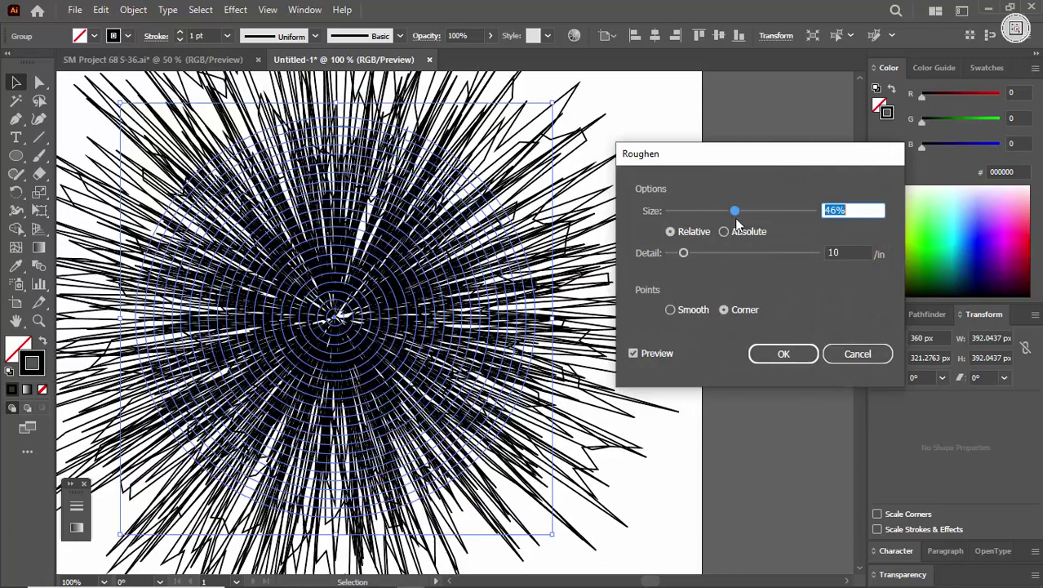
{"action": "left_click_drag", "start_coordinate": [688, 253], "coordinate": [722, 257]}
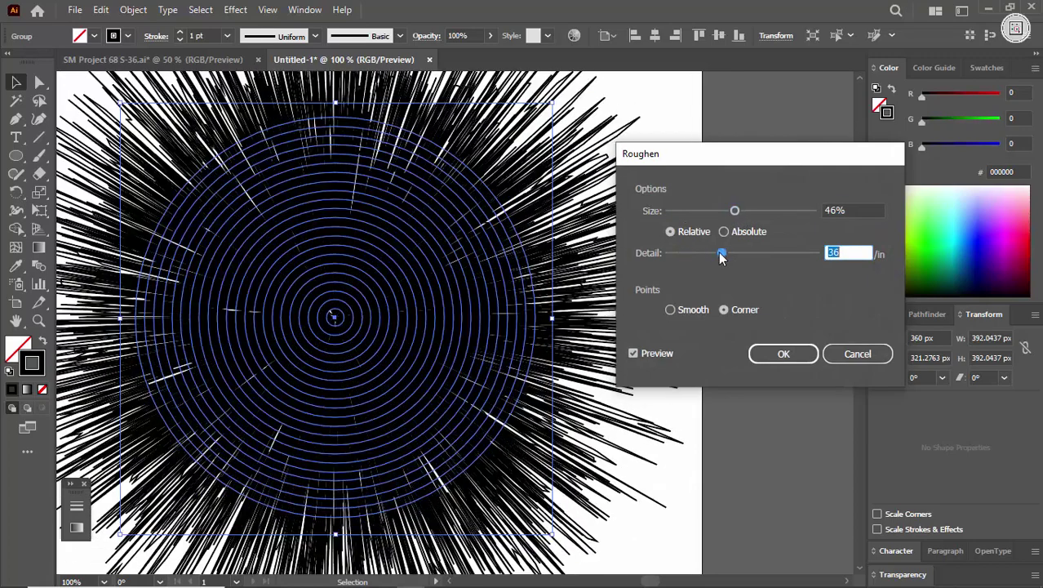
- Set the Roughen size to 88 px Absolute with Smooth points and apply the effect
{"action": "left_click", "coordinate": [724, 232]}
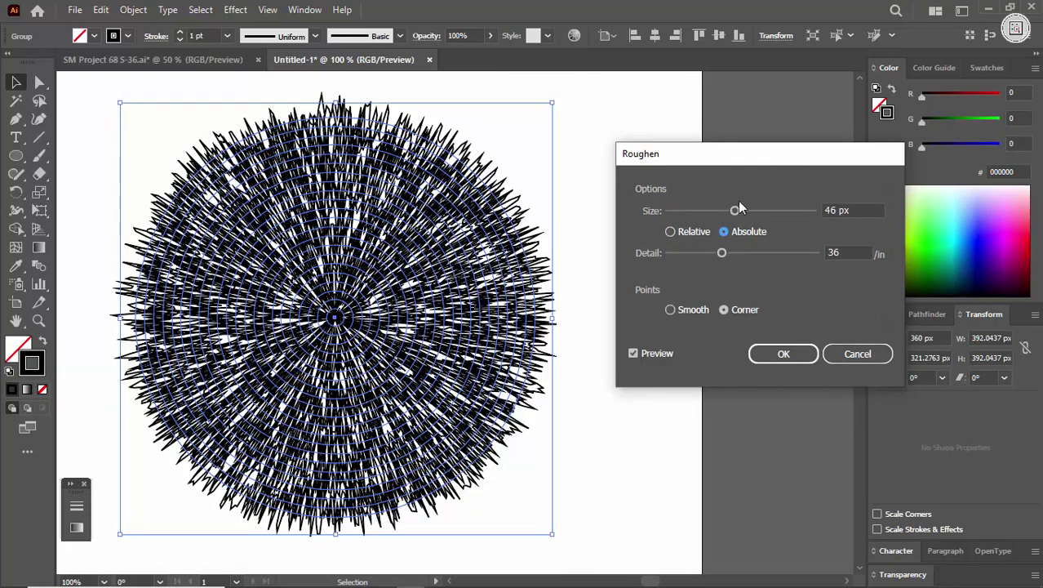
{"action": "left_click_drag", "start_coordinate": [735, 210], "coordinate": [795, 216]}
{"action": "left_click", "coordinate": [671, 310]}
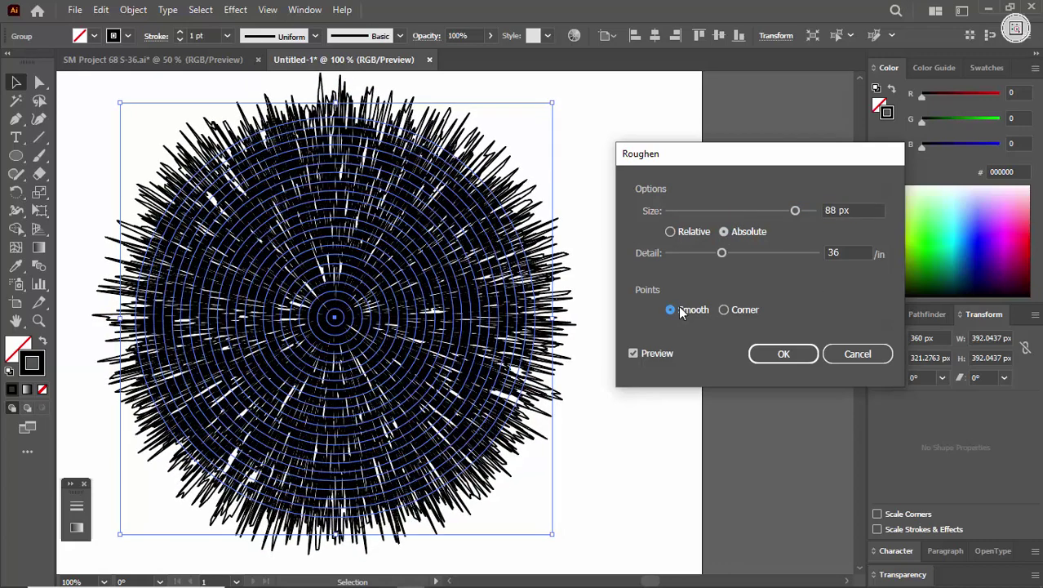
{"action": "left_click", "coordinate": [674, 233]}
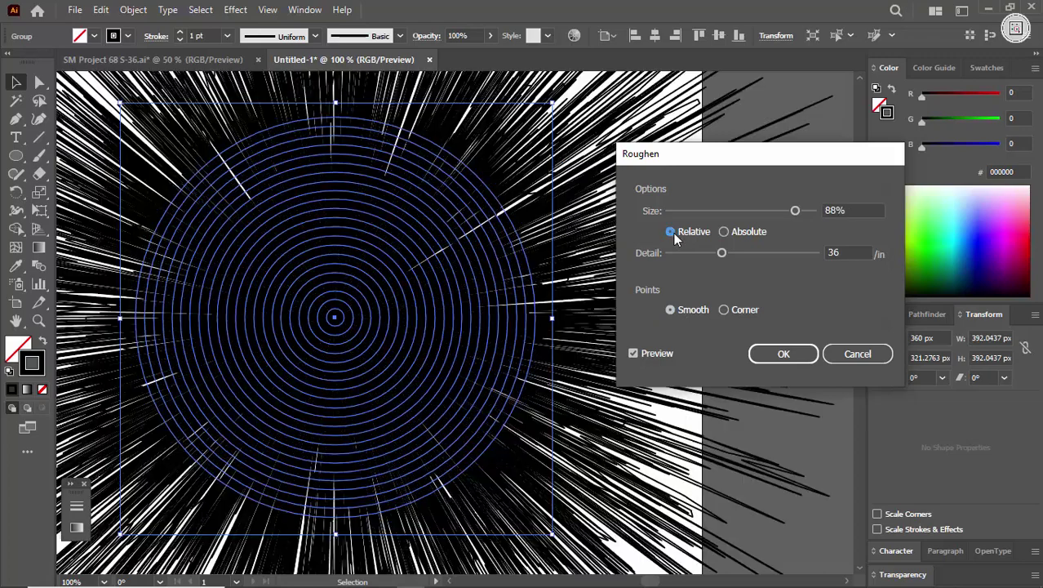
{"action": "left_click", "coordinate": [727, 230]}
{"action": "left_click", "coordinate": [783, 353]}
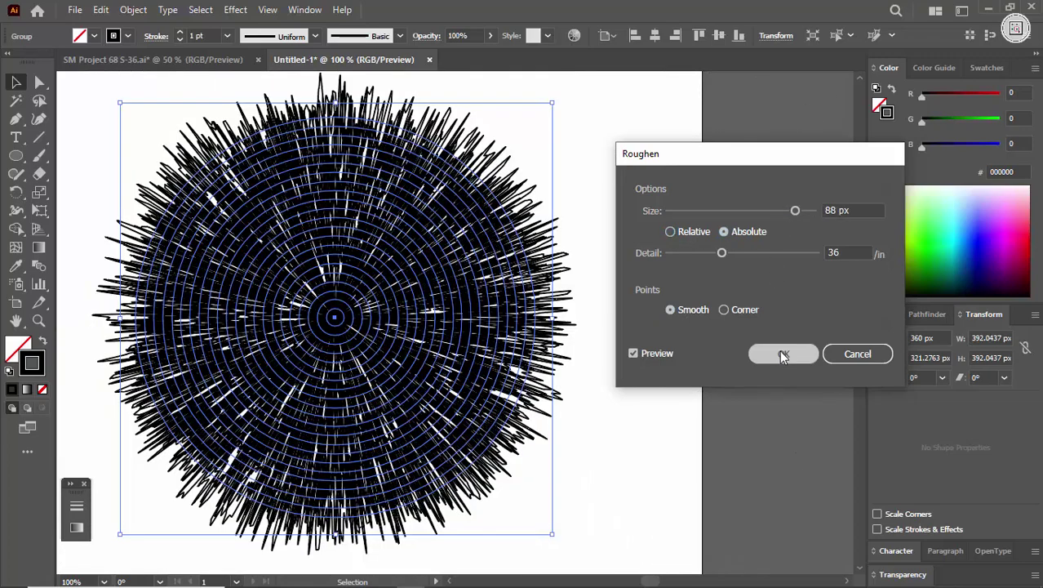
- Examine the roughened shape and compare it with the artwork in the SM Project 68 S-36.ai document
{"action": "left_click", "coordinate": [697, 322]}
{"action": "left_click_drag", "start_coordinate": [571, 326], "coordinate": [479, 327]}
{"action": "left_click_drag", "start_coordinate": [479, 327], "coordinate": [477, 279]}
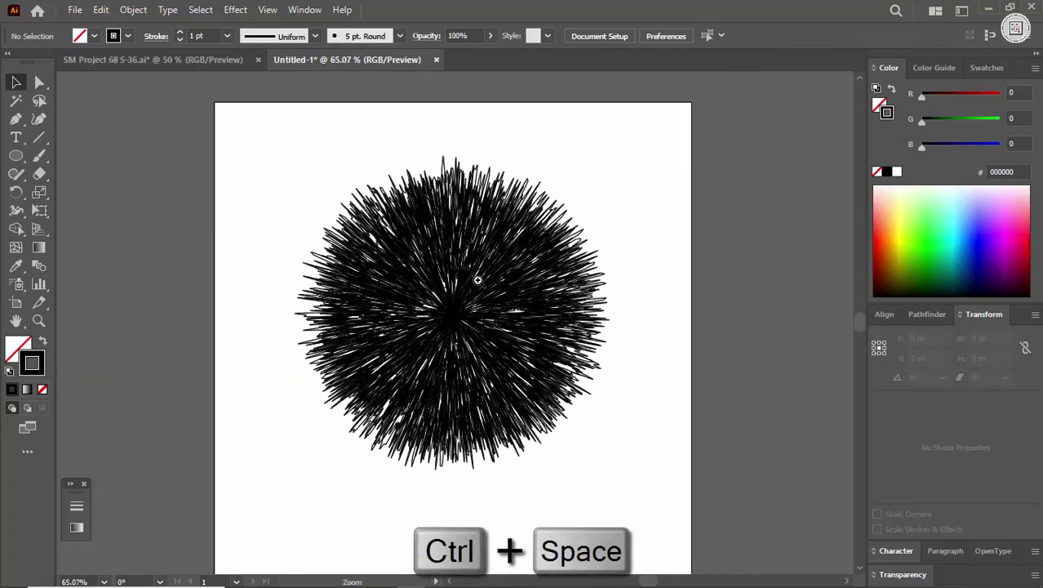
{"action": "left_click", "coordinate": [487, 284], "text": "ctrl"}
{"action": "left_click", "coordinate": [180, 60]}
{"action": "left_click", "coordinate": [359, 62]}
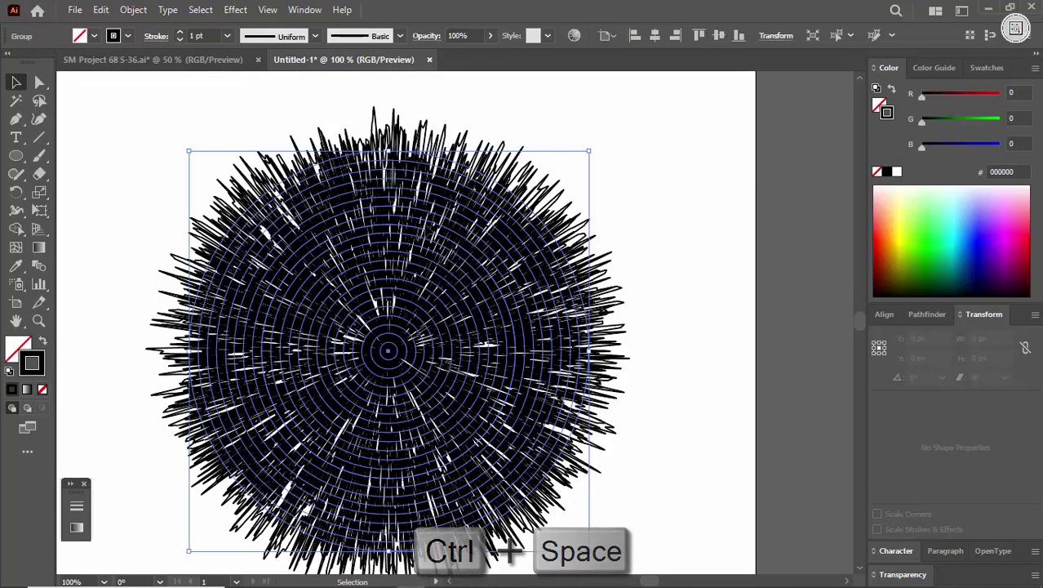
{"action": "mouse_move", "coordinate": [457, 238]}
{"action": "left_mouse_down"}
{"action": "mouse_move", "coordinate": [408, 238]}
{"action": "mouse_move", "coordinate": [445, 238]}
{"action": "left_mouse_up"}
- Select the roughened group and apply a Relative Tweak effect with 21% horizontal and 10% vertical amounts
{"action": "key", "text": "ctrl+a"}
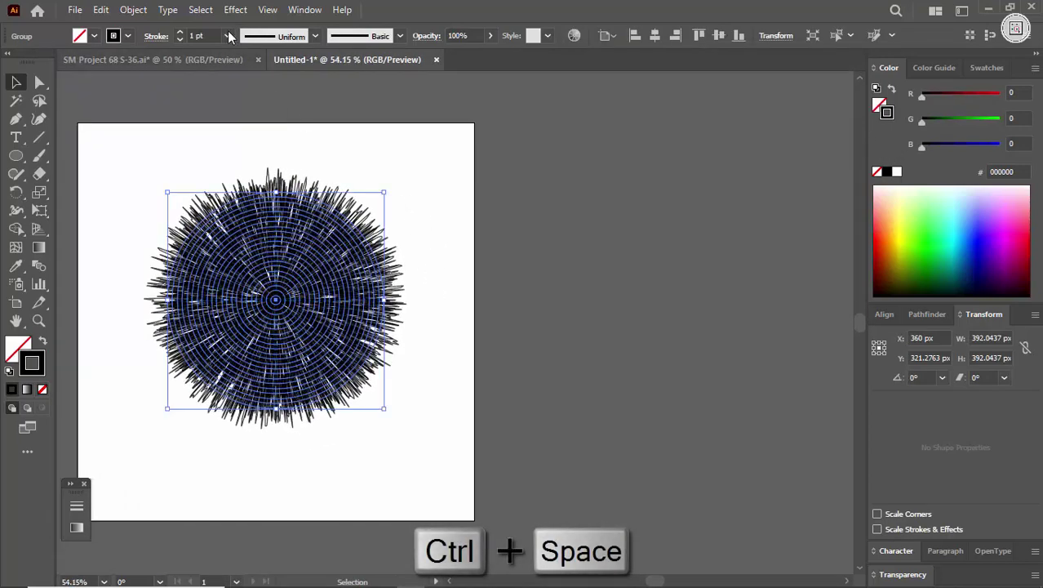
{"action": "left_click", "coordinate": [235, 10]}
{"action": "mouse_move", "coordinate": [306, 143]}
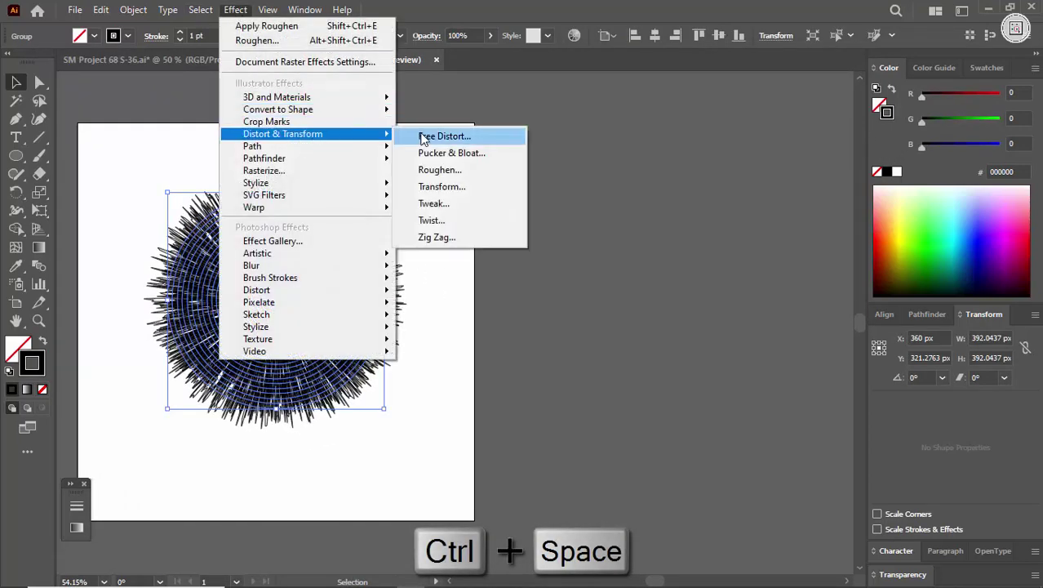
{"action": "left_click", "coordinate": [433, 203]}
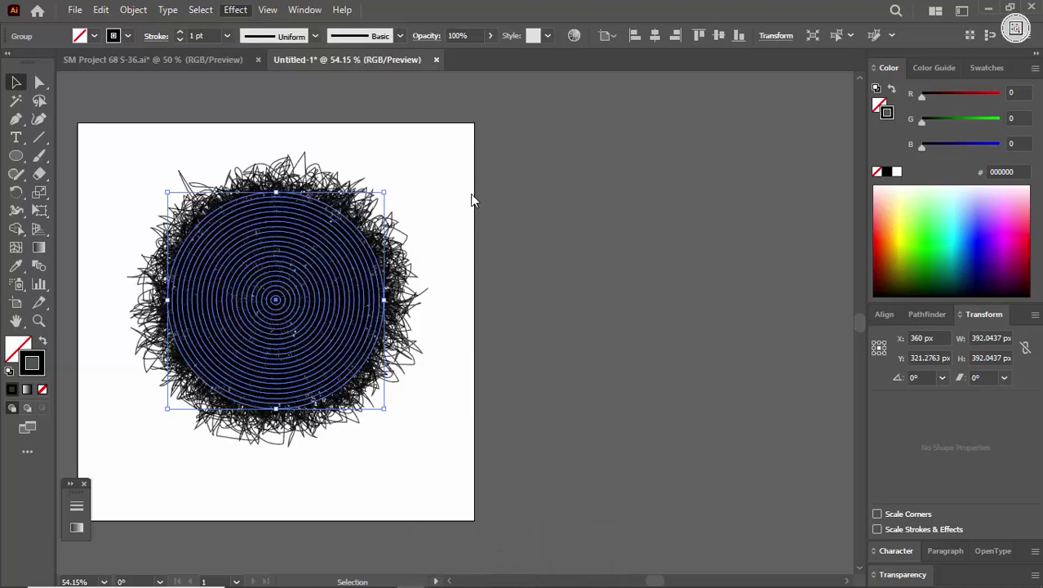
{"action": "left_click_drag", "start_coordinate": [482, 220], "coordinate": [491, 217]}
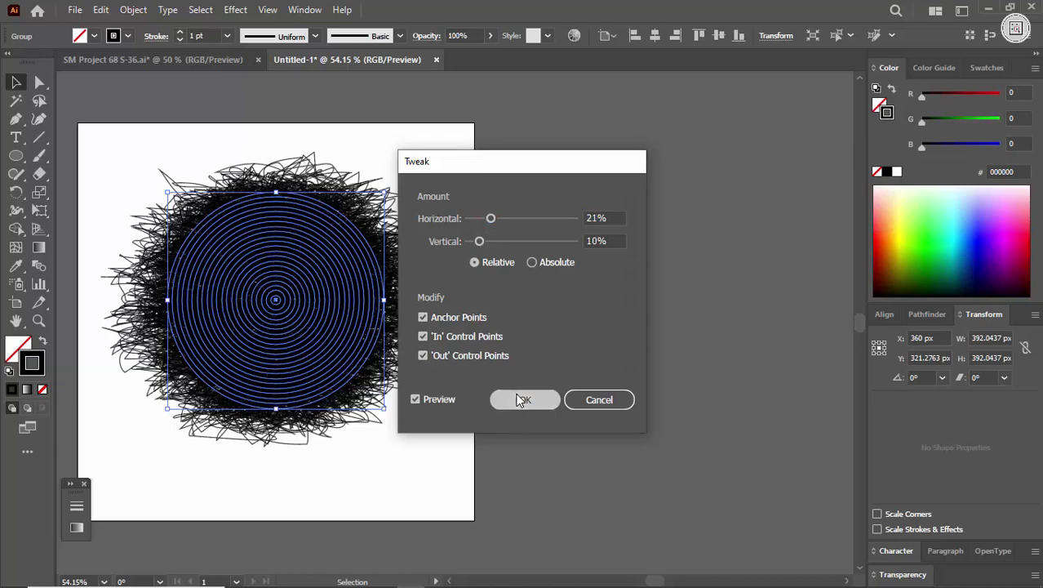
{"action": "left_click", "coordinate": [525, 399]}
- Expand the appearance of the roughened and tweaked circle group into editable paths
{"action": "left_click", "coordinate": [463, 235]}
{"action": "key", "text": "ctrl+0"}
{"action": "left_click", "coordinate": [407, 285]}
{"action": "left_click", "coordinate": [408, 285], "text": "ctrl"}
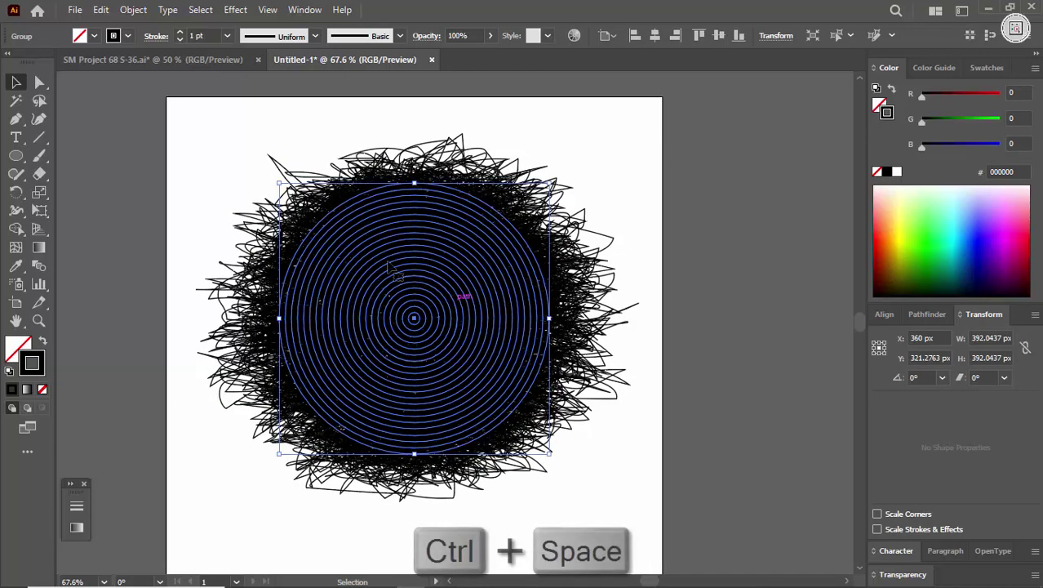
{"action": "left_click", "coordinate": [135, 10]}
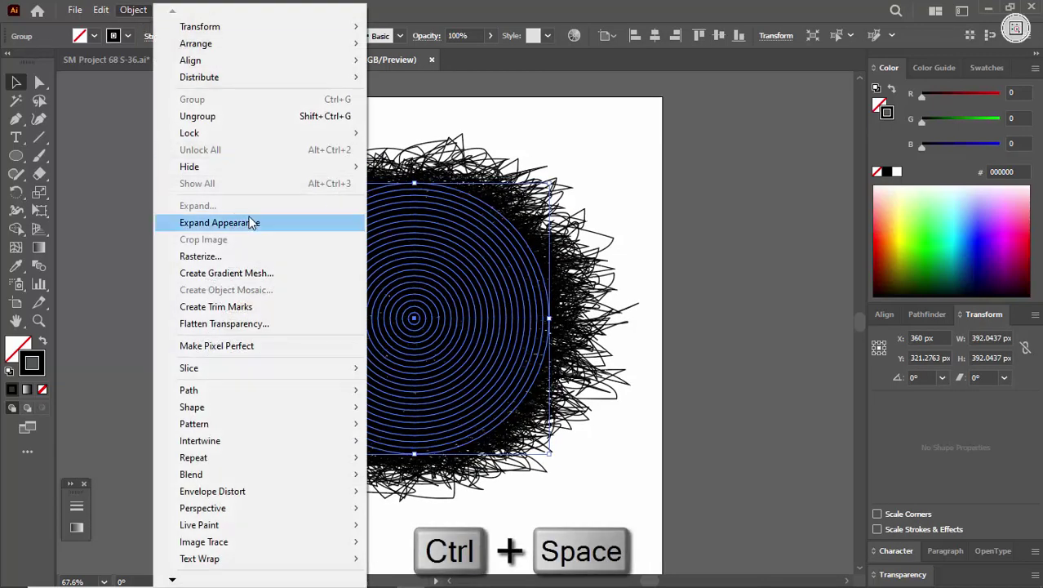
{"action": "left_click", "coordinate": [254, 223]}
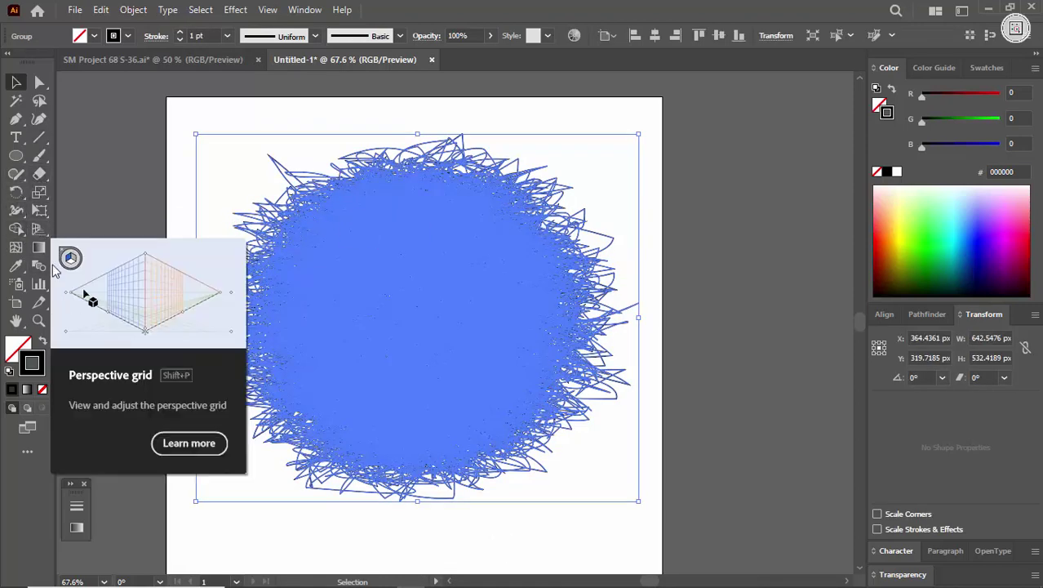
{"action": "right_click", "coordinate": [39, 157]}
{"action": "right_click", "coordinate": [43, 137]}
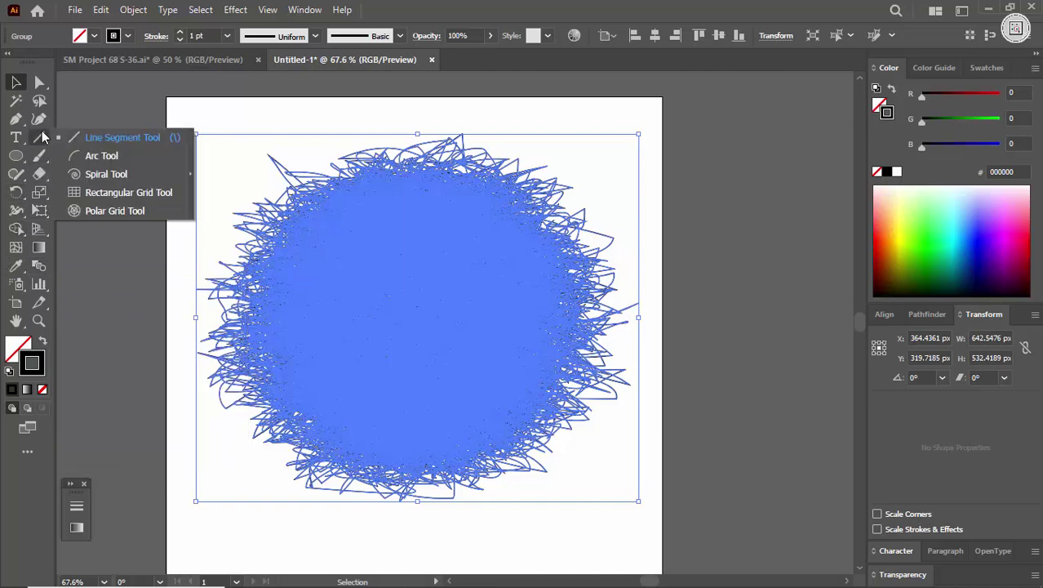
{"action": "right_click", "coordinate": [39, 155]}
{"action": "right_click", "coordinate": [39, 172]}
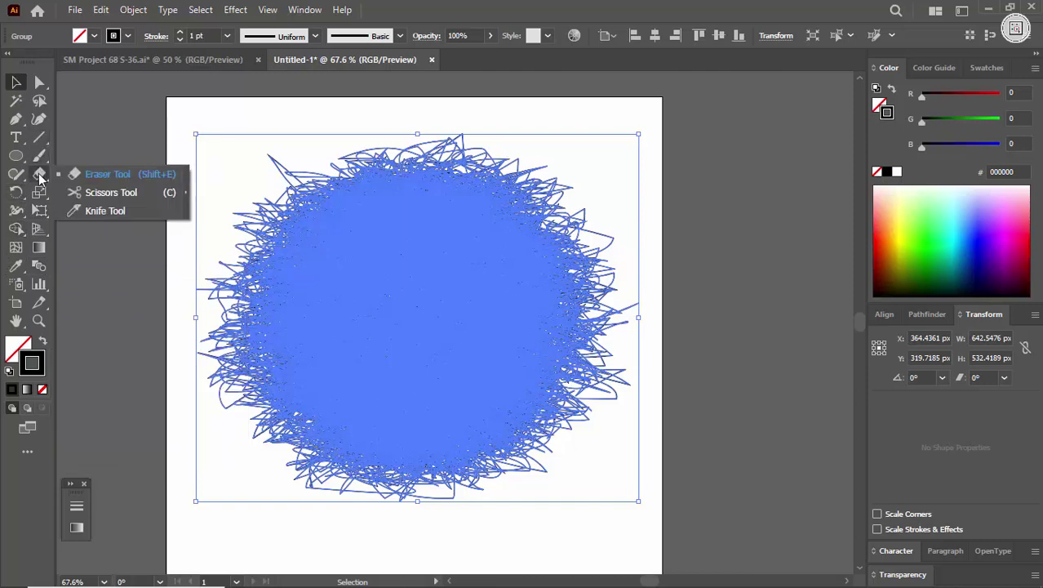
{"action": "right_click", "coordinate": [39, 191]}
{"action": "right_click", "coordinate": [40, 212]}
{"action": "right_click", "coordinate": [39, 231]}
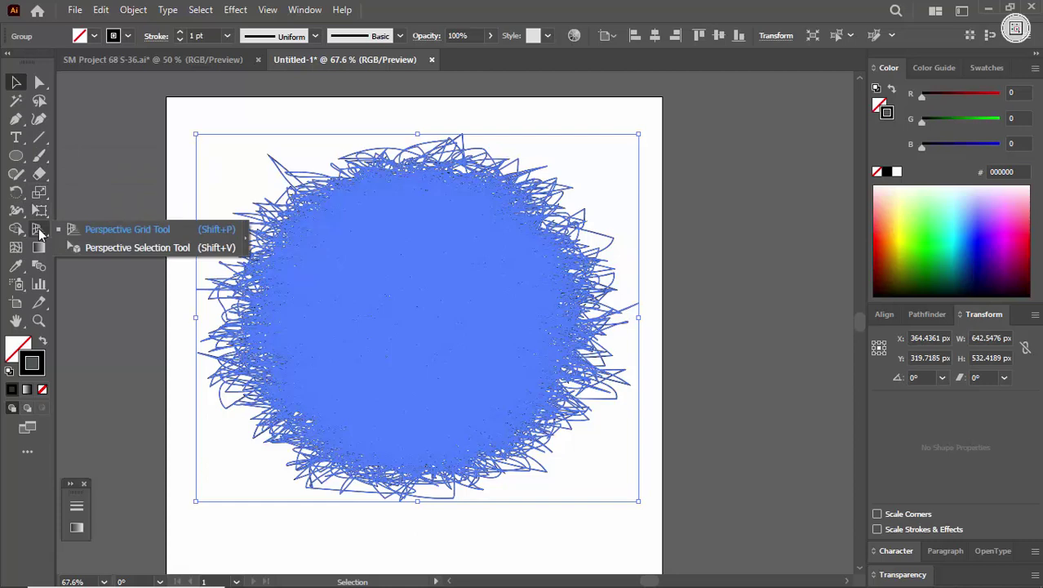
{"action": "right_click", "coordinate": [39, 283]}
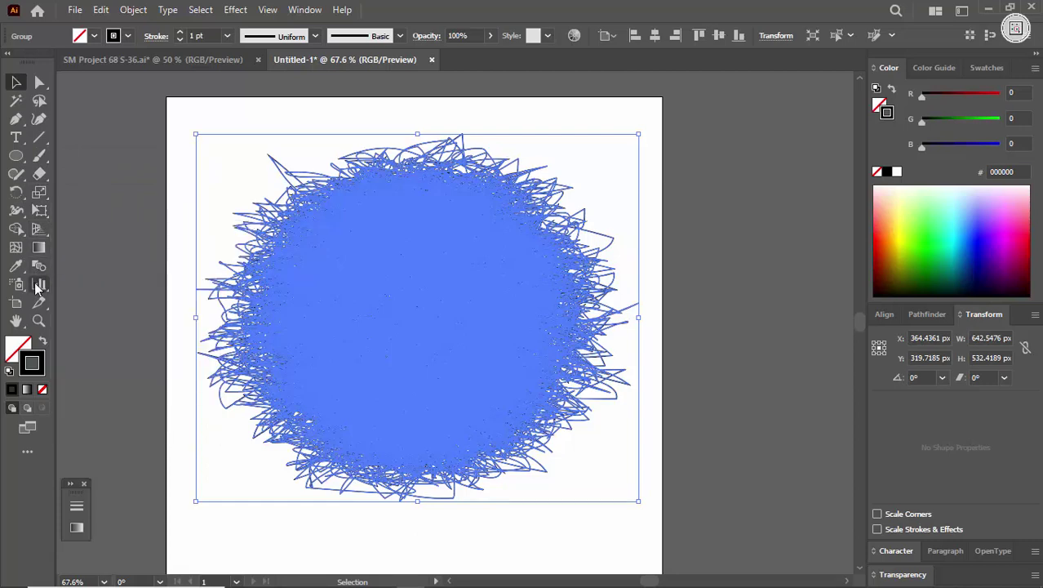
- Bloat the middle of the selected group with an enlarged Bloat tool brush
{"action": "right_click", "coordinate": [18, 286]}
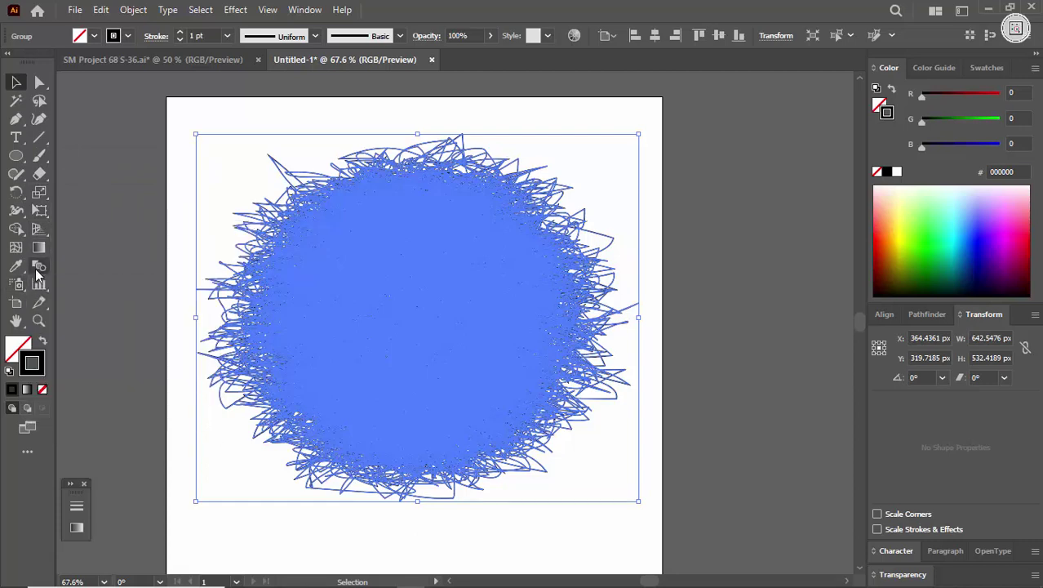
{"action": "right_click", "coordinate": [38, 283]}
{"action": "right_click", "coordinate": [15, 265]}
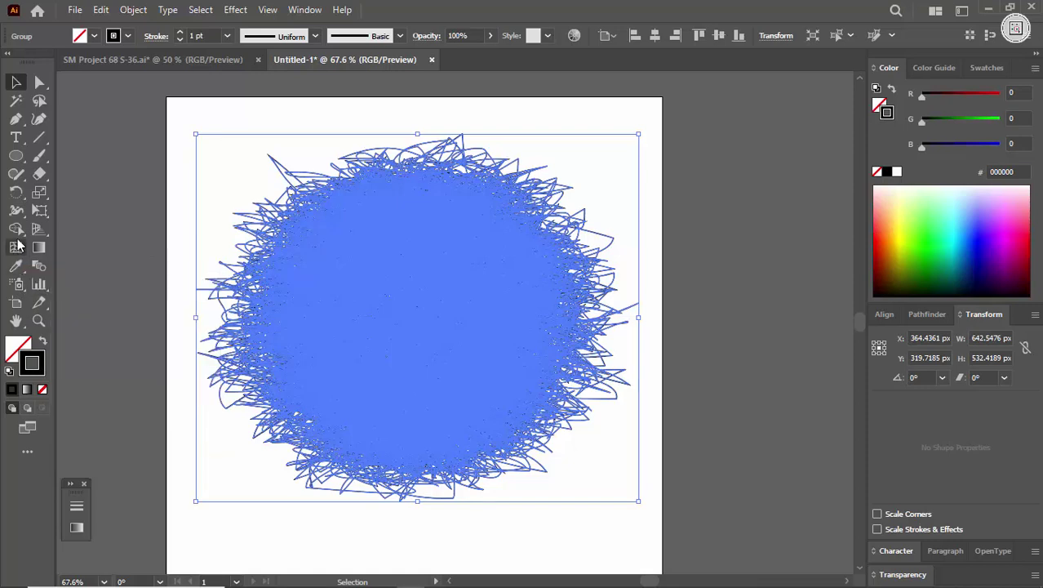
{"action": "right_click", "coordinate": [15, 229]}
{"action": "right_click", "coordinate": [16, 211]}
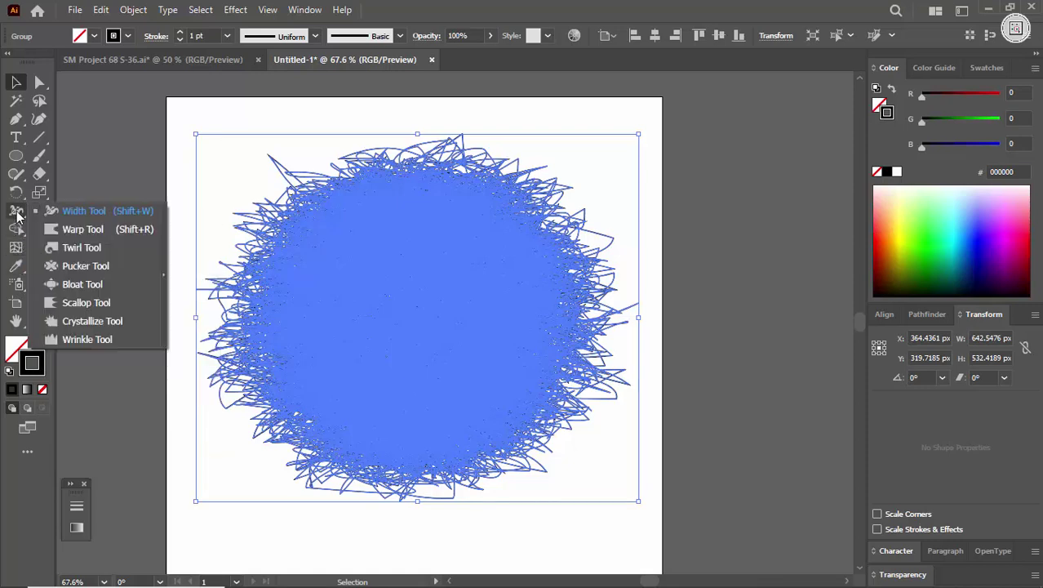
{"action": "left_click", "coordinate": [85, 284]}
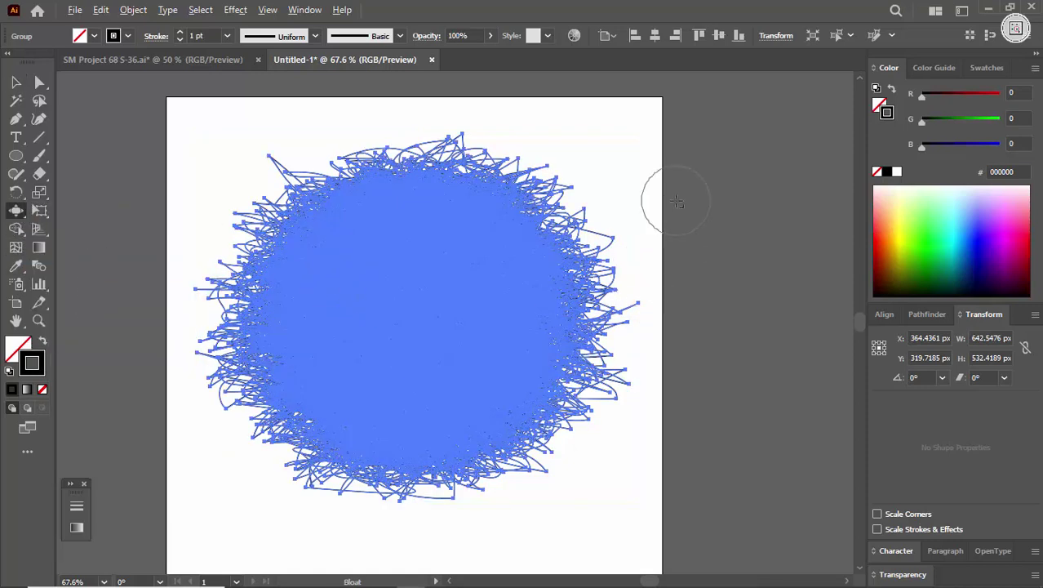
{"action": "left_click_drag", "start_coordinate": [738, 193], "coordinate": [755, 165]}
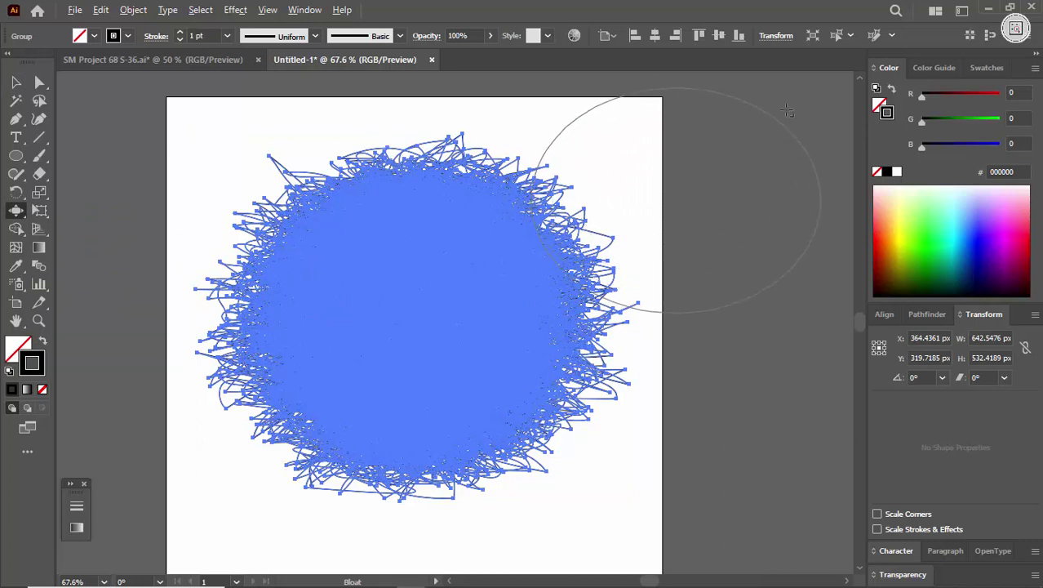
{"action": "scroll", "coordinate": [786, 111], "scroll_direction": "up", "scroll_amount": 2}
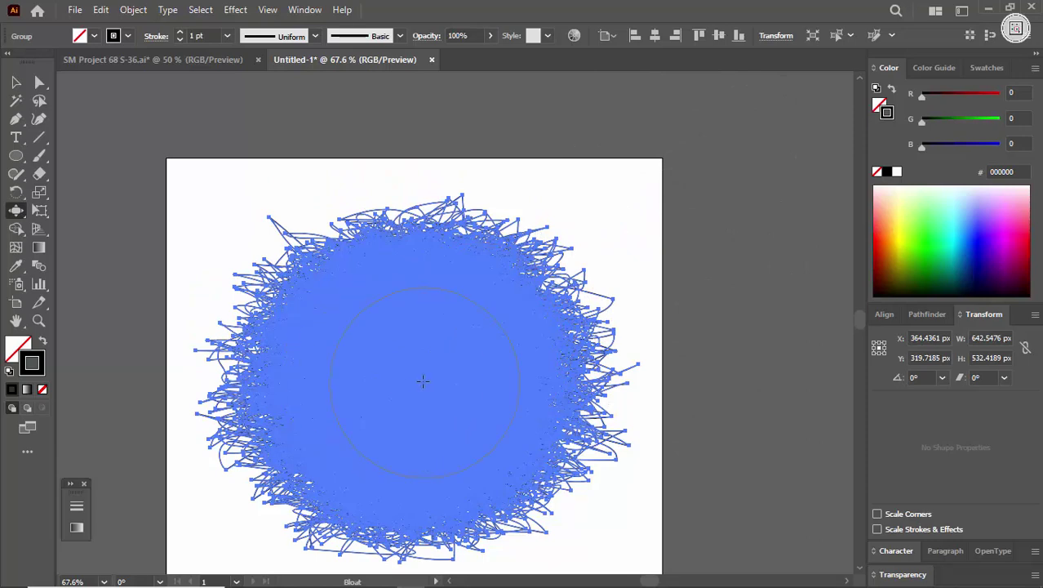
{"action": "left_click_drag", "start_coordinate": [415, 373], "coordinate": [393, 400]}
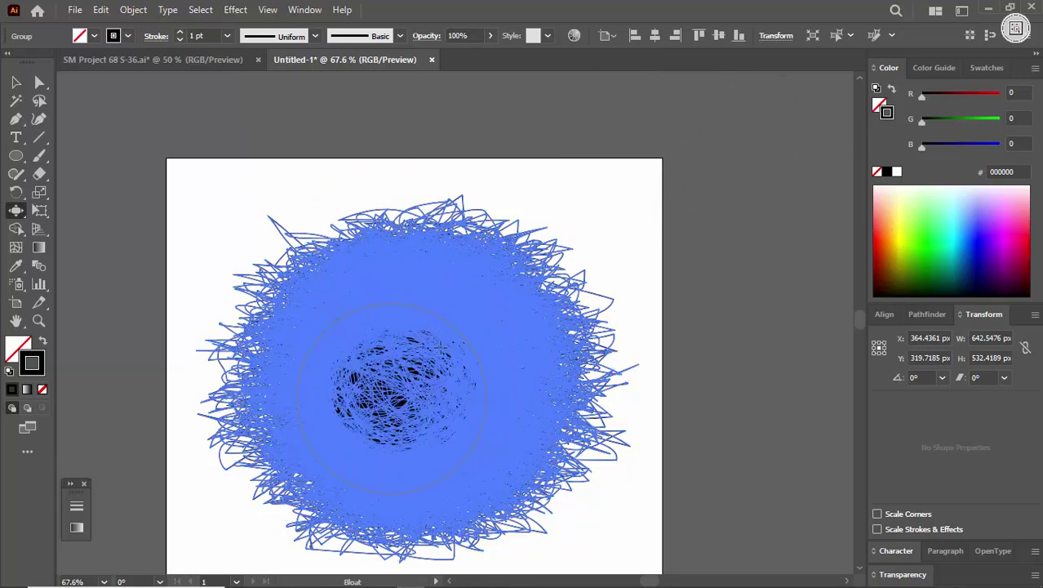
{"action": "key", "text": "c"}
{"action": "left_click", "coordinate": [673, 290]}
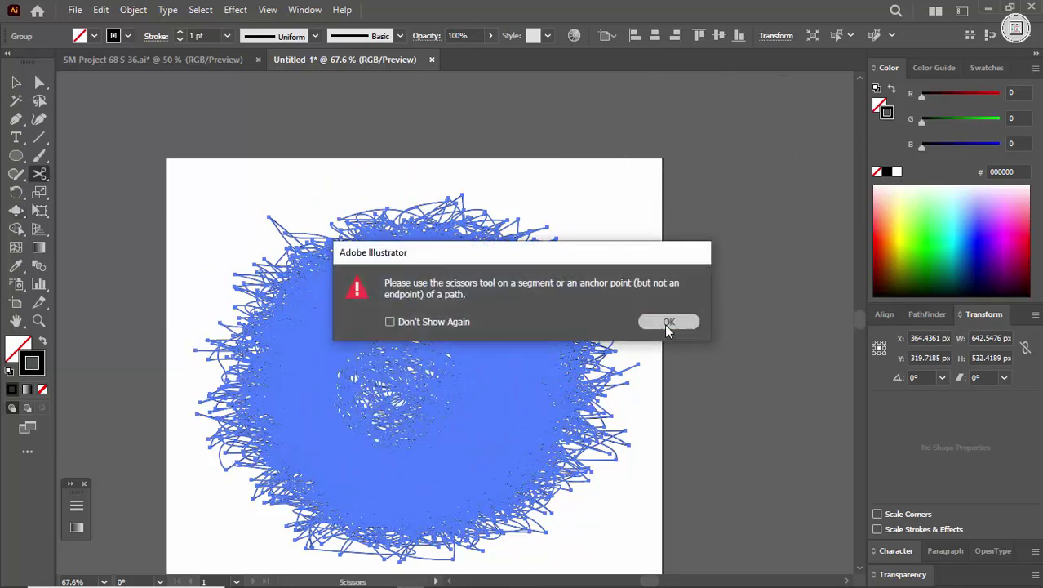
{"action": "left_click", "coordinate": [667, 324]}
{"action": "key", "text": "v"}
{"action": "left_click", "coordinate": [696, 303]}
{"action": "left_click", "coordinate": [476, 388]}
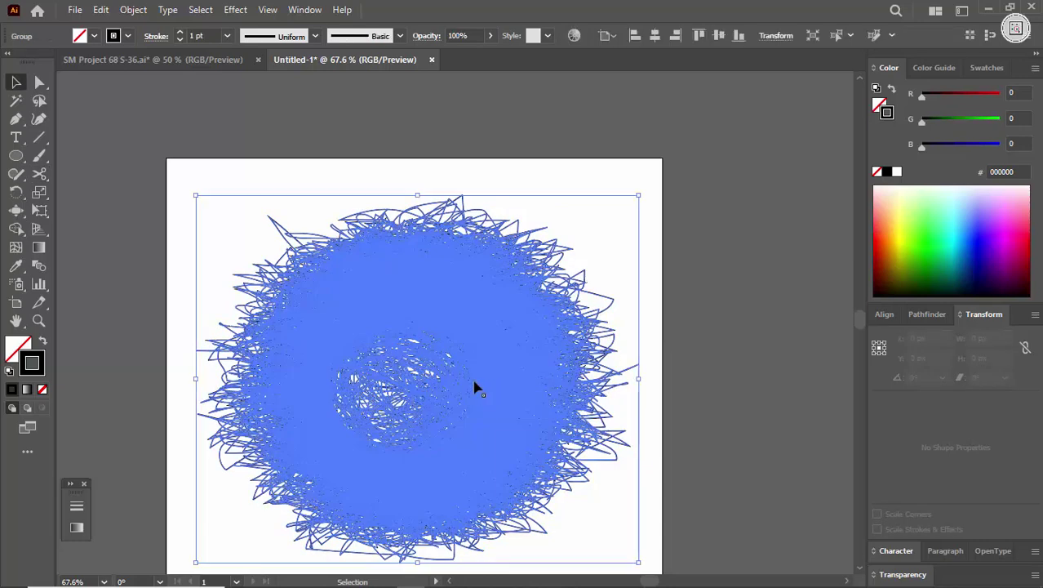
- Bloat the centre of the group into a round open hole, undoing the oversized attempt
{"action": "left_click", "coordinate": [16, 210]}
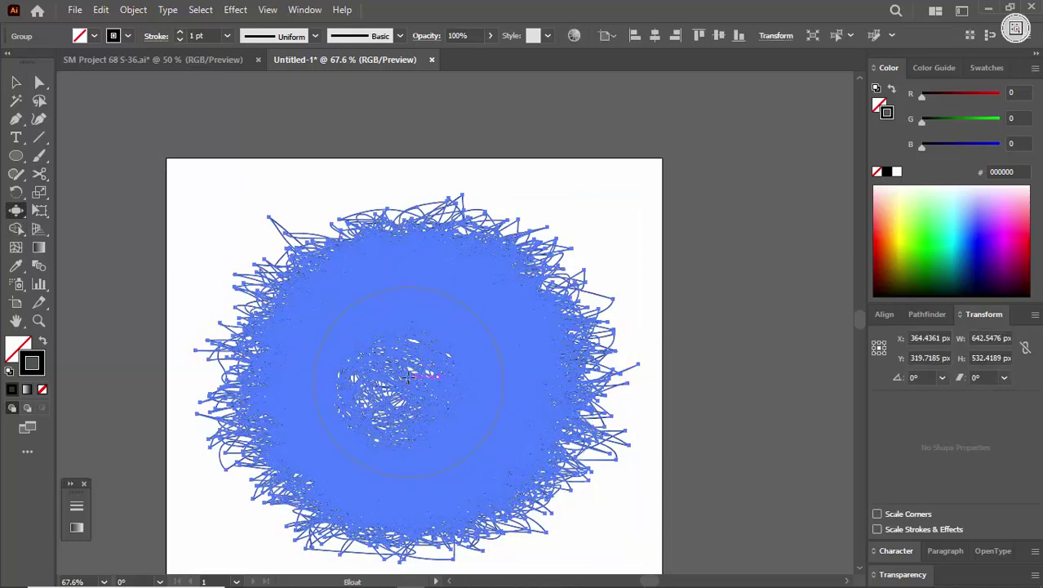
{"action": "mouse_move", "coordinate": [408, 377]}
{"action": "left_mouse_down"}
{"action": "mouse_move", "coordinate": [410, 356]}
{"action": "mouse_move", "coordinate": [383, 408]}
{"action": "mouse_move", "coordinate": [433, 384]}
{"action": "mouse_move", "coordinate": [408, 371]}
{"action": "mouse_move", "coordinate": [379, 398]}
{"action": "mouse_move", "coordinate": [408, 383]}
{"action": "mouse_move", "coordinate": [458, 322]}
{"action": "mouse_move", "coordinate": [349, 372]}
{"action": "mouse_move", "coordinate": [423, 433]}
{"action": "mouse_move", "coordinate": [383, 367]}
{"action": "mouse_move", "coordinate": [391, 359]}
{"action": "left_mouse_up"}
{"action": "key", "text": "ctrl+z"}
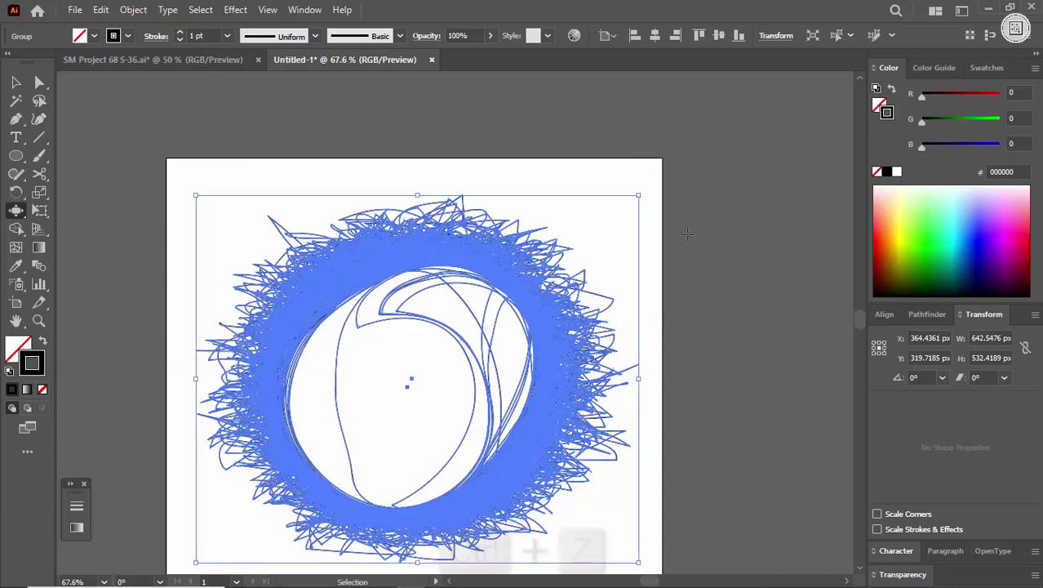
{"action": "left_click_drag", "start_coordinate": [411, 395], "coordinate": [408, 380]}
{"action": "left_click", "coordinate": [677, 252], "text": "ctrl"}
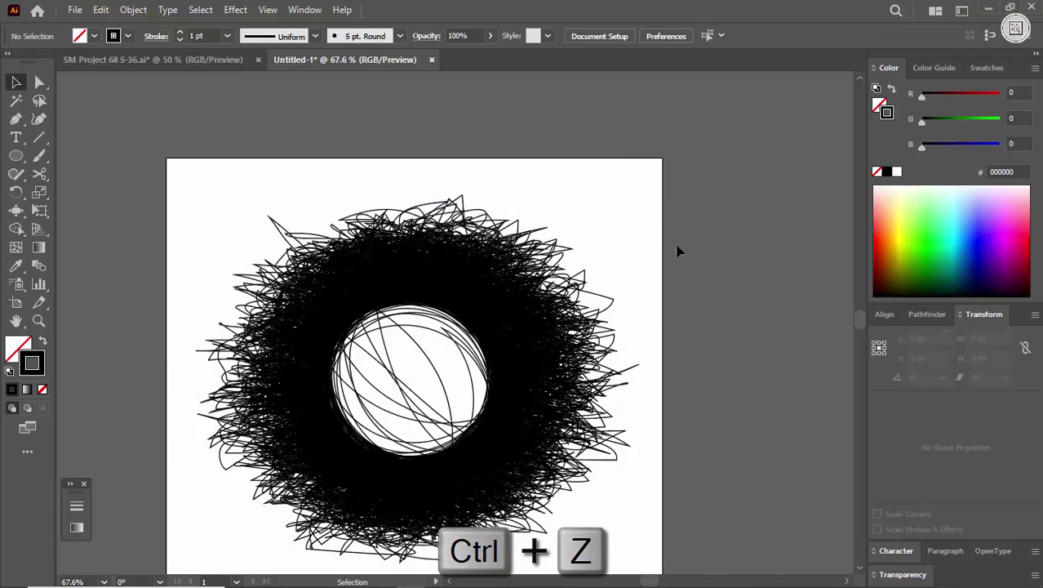
- Reselect the ring group and apply the Pucker tool at the middle of its central hole
{"action": "left_click", "coordinate": [16, 209]}
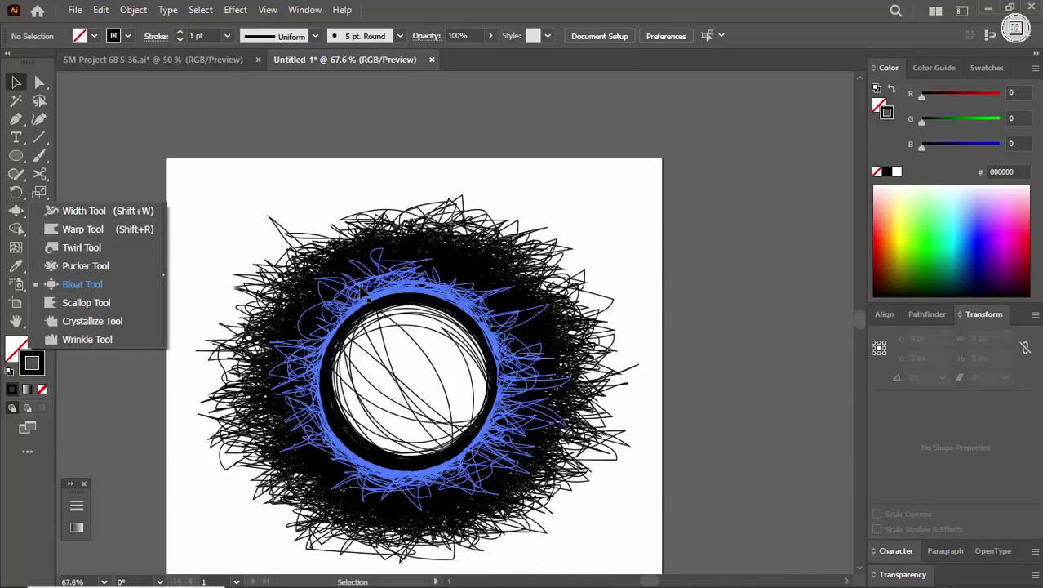
{"action": "left_click", "coordinate": [368, 298], "text": "ctrl"}
{"action": "left_click", "coordinate": [17, 209]}
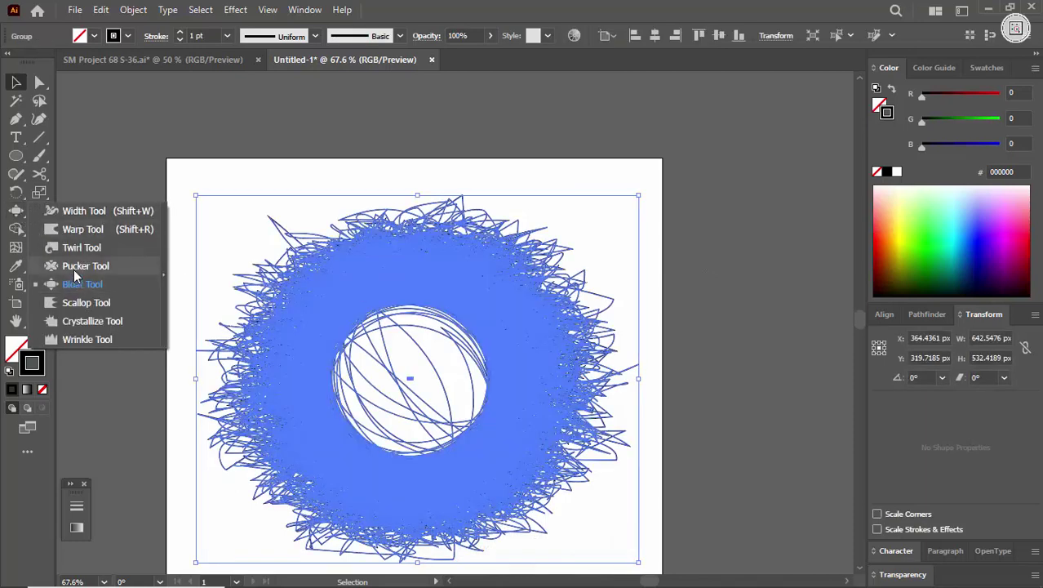
{"action": "left_click", "coordinate": [77, 266]}
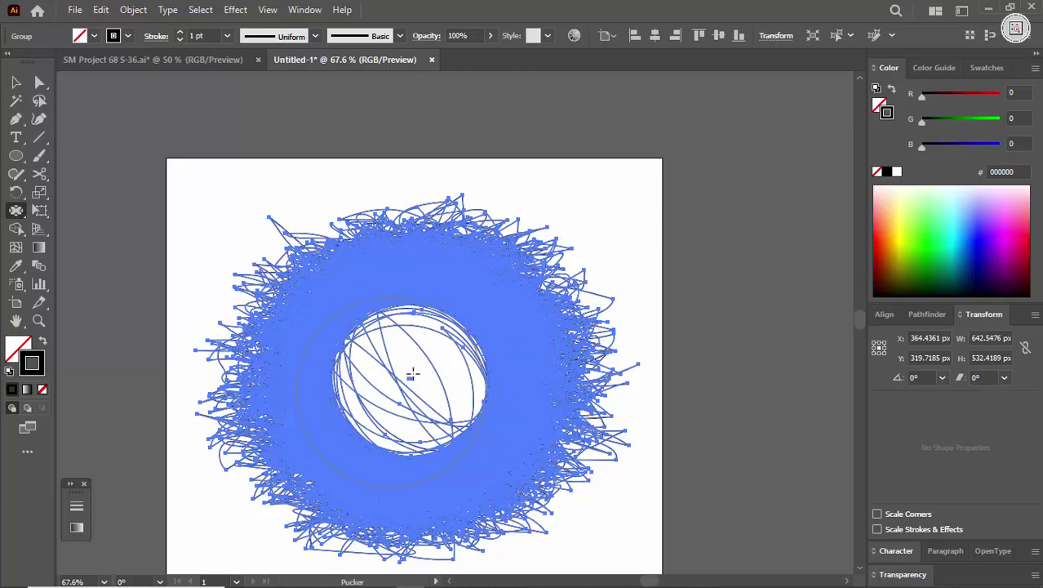
{"action": "left_click", "coordinate": [407, 378]}
{"action": "key", "text": "v"}
{"action": "left_click", "coordinate": [667, 286]}
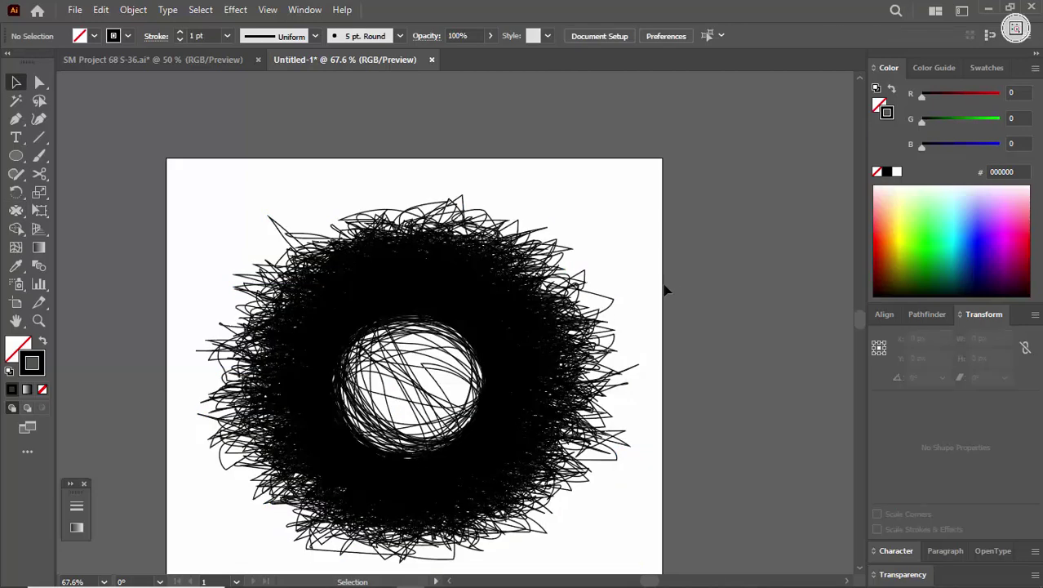
- Scale the ring down proportionally to about 523 × 433 px and move it to the middle of the artboard
{"action": "key", "text": "ctrl+space"}
{"action": "left_click_drag", "start_coordinate": [516, 298], "coordinate": [450, 300]}
{"action": "left_click", "coordinate": [450, 299]}
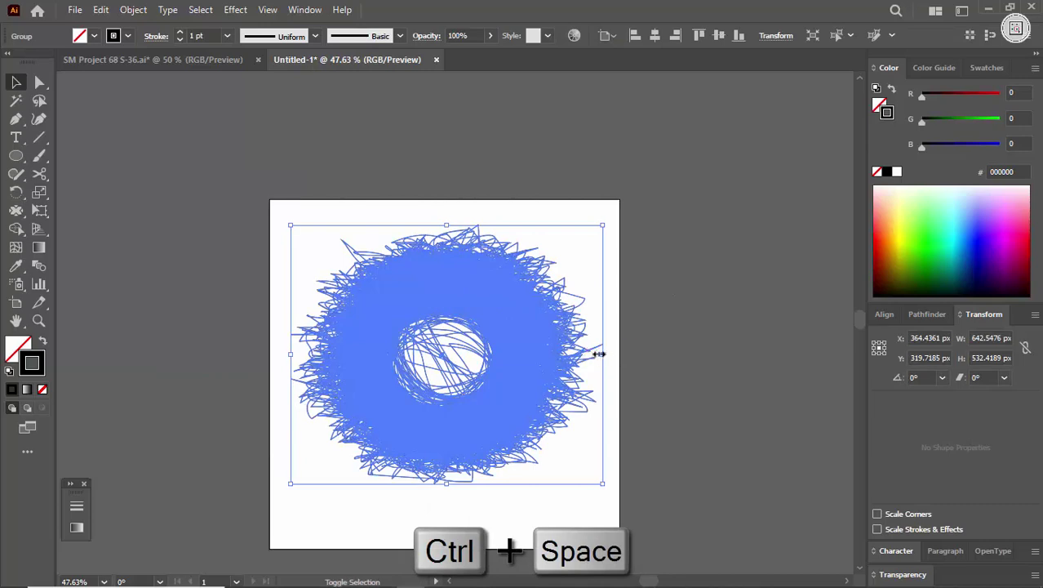
{"action": "left_click_drag", "start_coordinate": [599, 354], "coordinate": [572, 354]}
{"action": "left_click", "coordinate": [613, 252]}
{"action": "left_click_drag", "start_coordinate": [486, 325], "coordinate": [488, 345]}
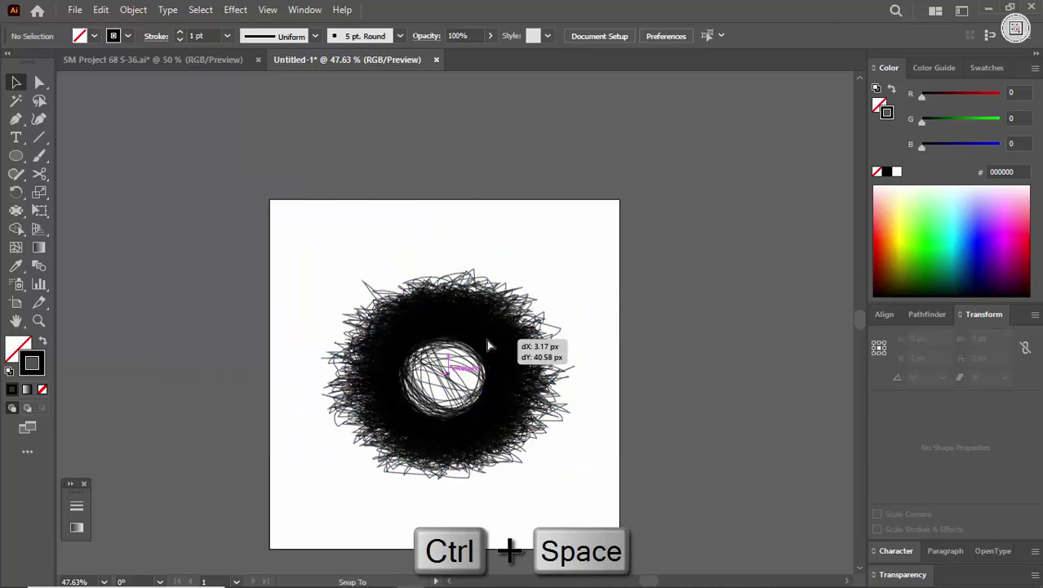
- Expand the ring group so its black strokes become filled shapes
{"action": "left_click", "coordinate": [366, 397]}
{"action": "left_click", "coordinate": [133, 10]}
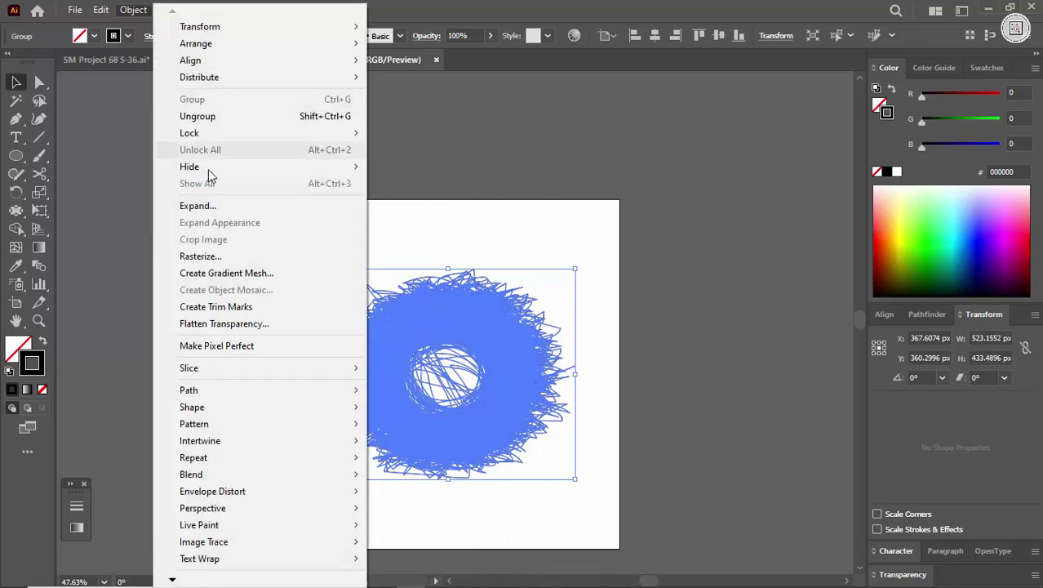
{"action": "left_click", "coordinate": [196, 205]}
{"action": "left_click", "coordinate": [485, 384]}
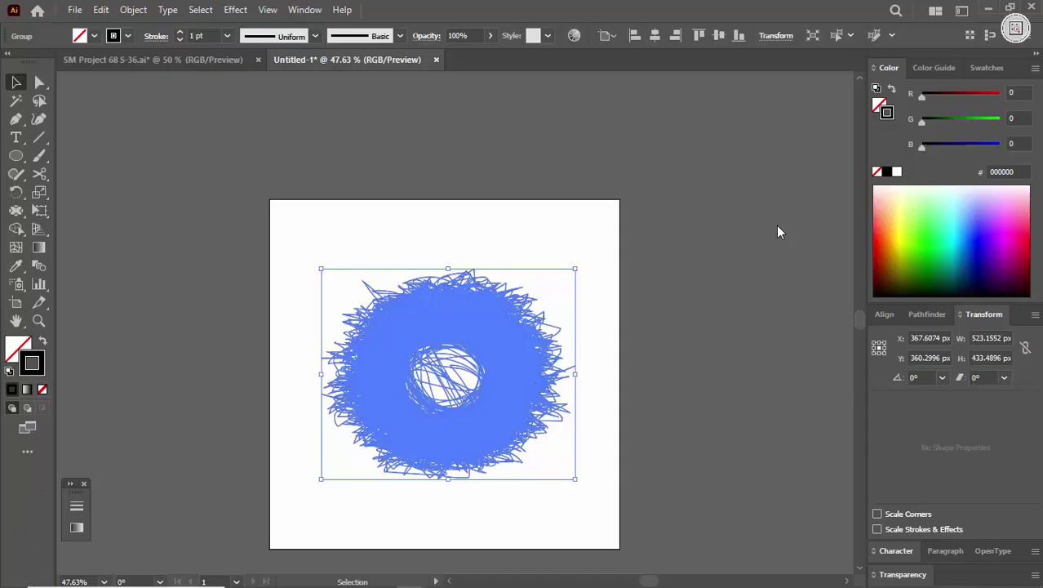
{"action": "left_click", "coordinate": [537, 300]}
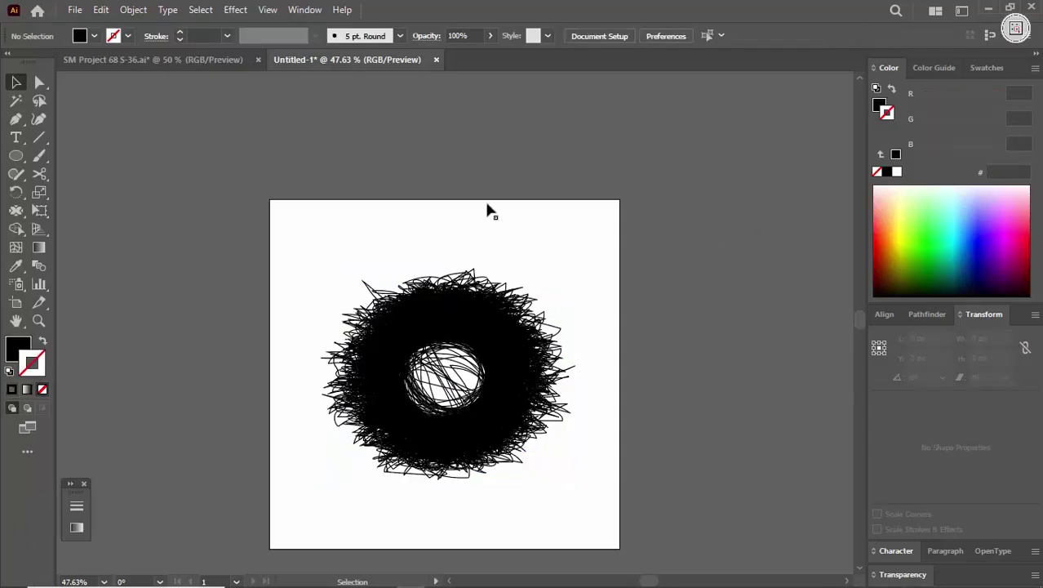
- Fill the entire ring with the yellow-to-red gradient swatch
{"action": "key", "text": "ctrl+a"}
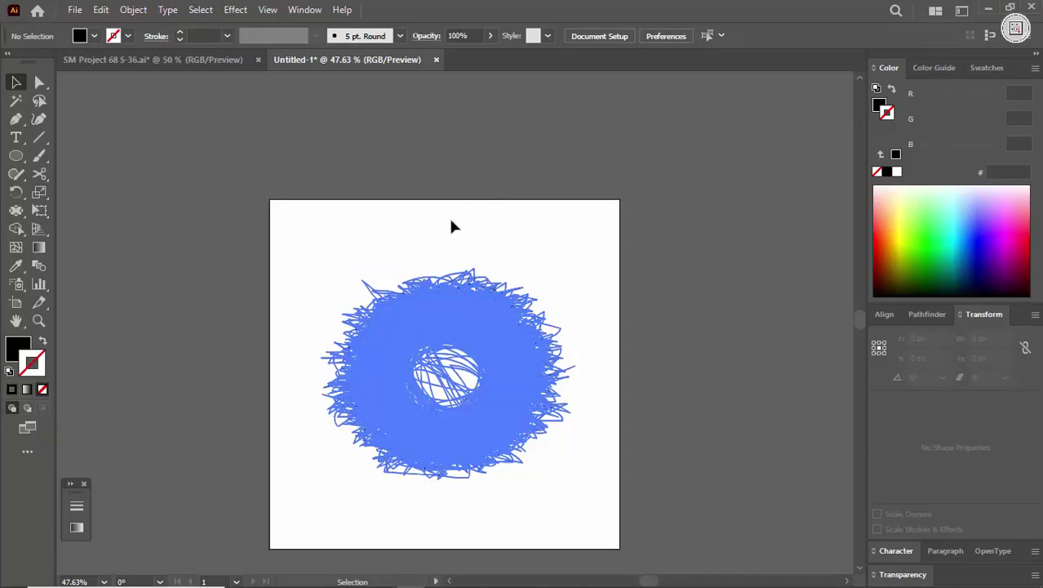
{"action": "left_click", "coordinate": [975, 67]}
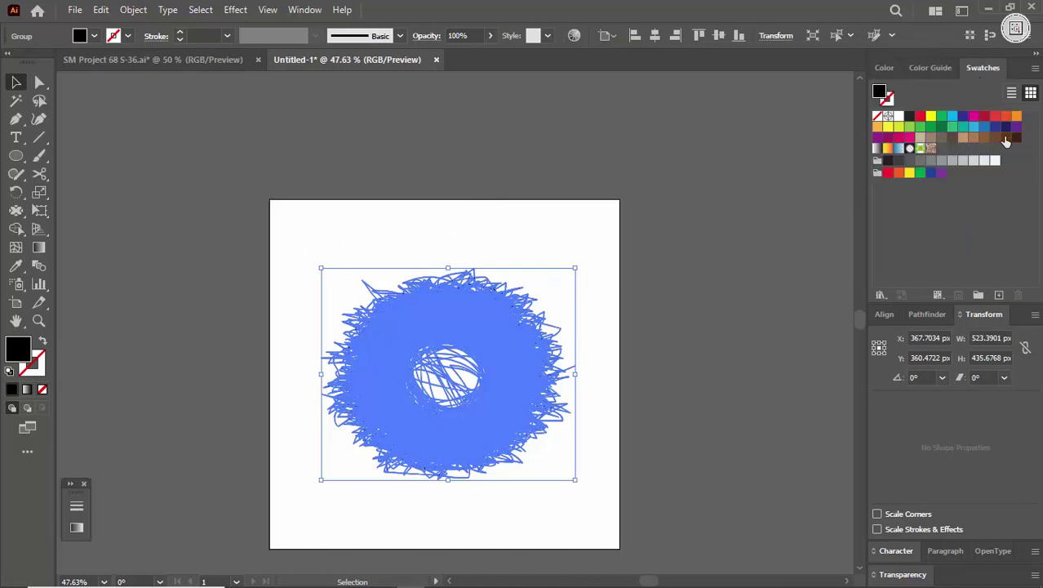
{"action": "left_click", "coordinate": [887, 149]}
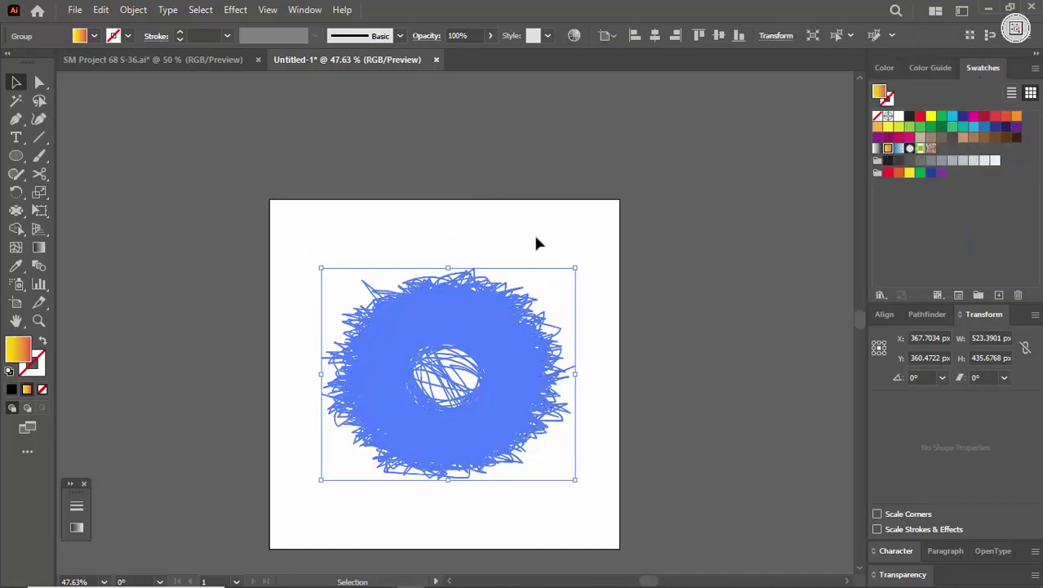
{"action": "left_click", "coordinate": [535, 236]}
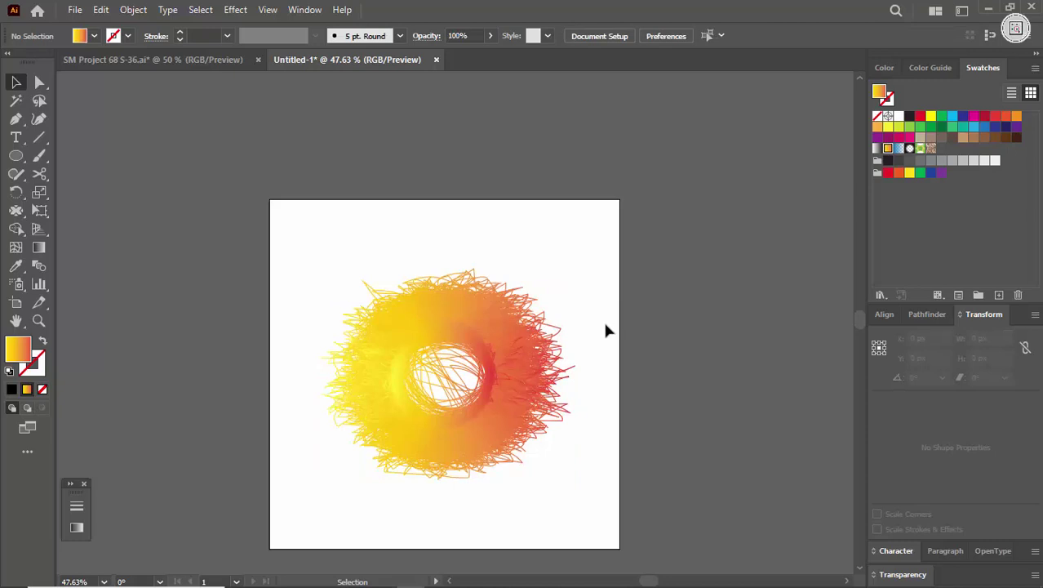
- Draw a 720 × 720 px rectangle covering the artboard and fill it with black (000000)
{"action": "key", "text": "m"}
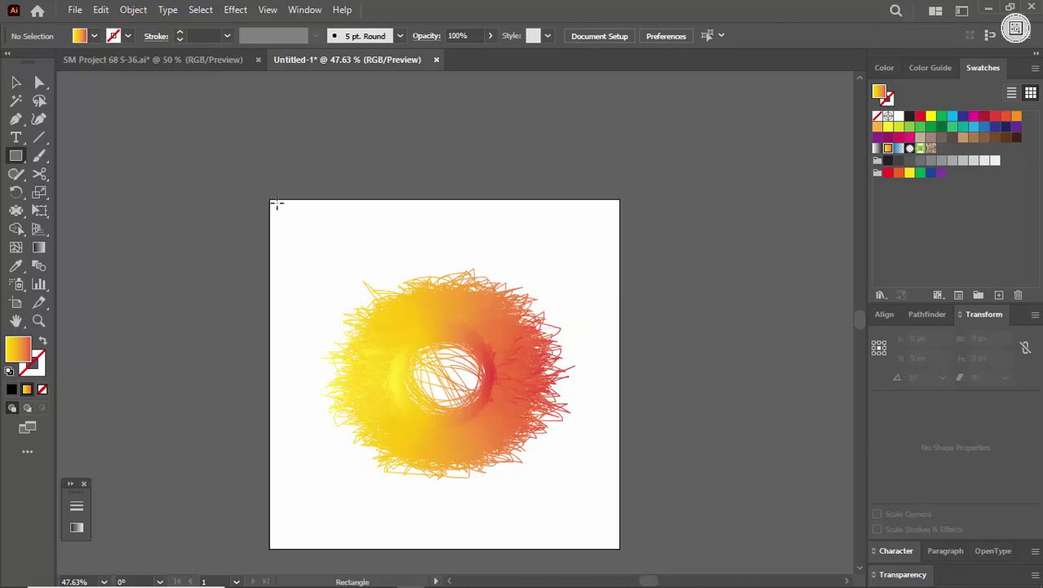
{"action": "left_click_drag", "start_coordinate": [269, 197], "coordinate": [622, 546]}
{"action": "left_click", "coordinate": [889, 161]}
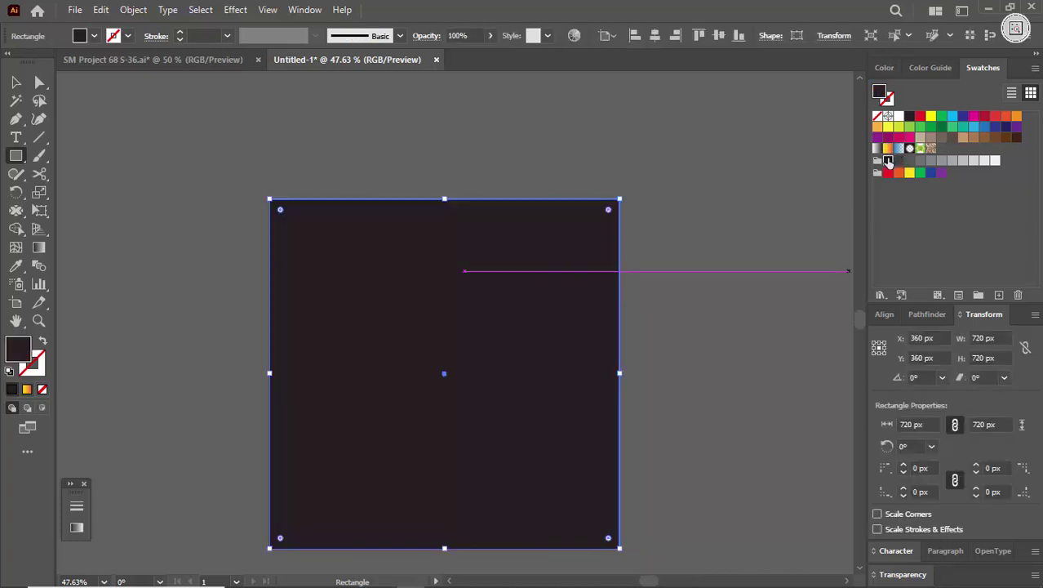
{"action": "left_click", "coordinate": [878, 72]}
{"action": "left_click", "coordinate": [887, 172]}
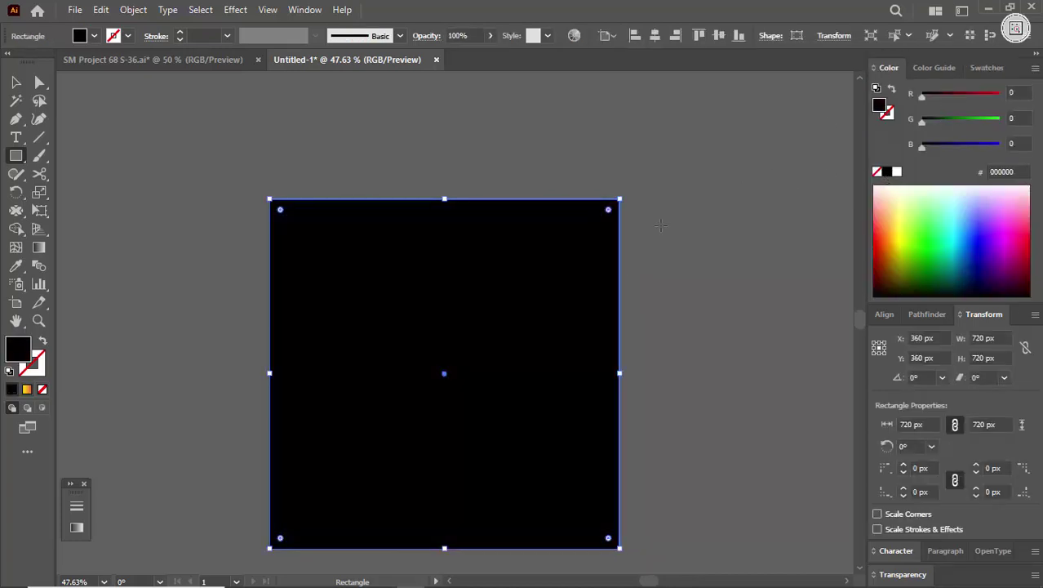
- Send the black rectangle to the back, behind the gradient ring
{"action": "left_click", "coordinate": [7, 86]}
{"action": "right_click", "coordinate": [325, 248]}
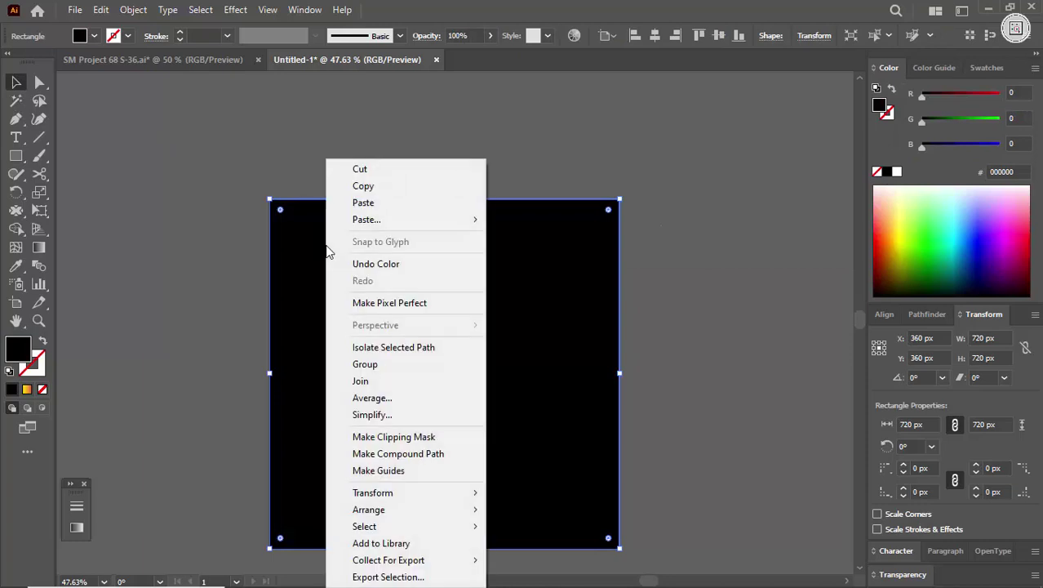
{"action": "mouse_move", "coordinate": [383, 511]}
{"action": "left_click", "coordinate": [522, 487]}
{"action": "left_click", "coordinate": [707, 385]}
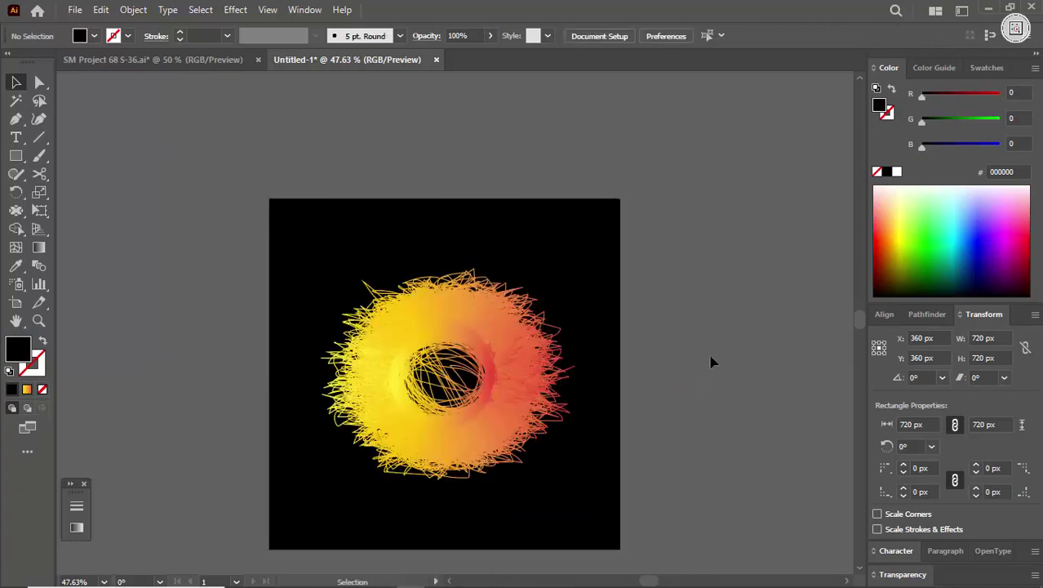
{"action": "left_click_drag", "start_coordinate": [708, 399], "coordinate": [690, 342]}
{"action": "scroll", "coordinate": [693, 310], "scroll_direction": "up", "scroll_amount": 2}
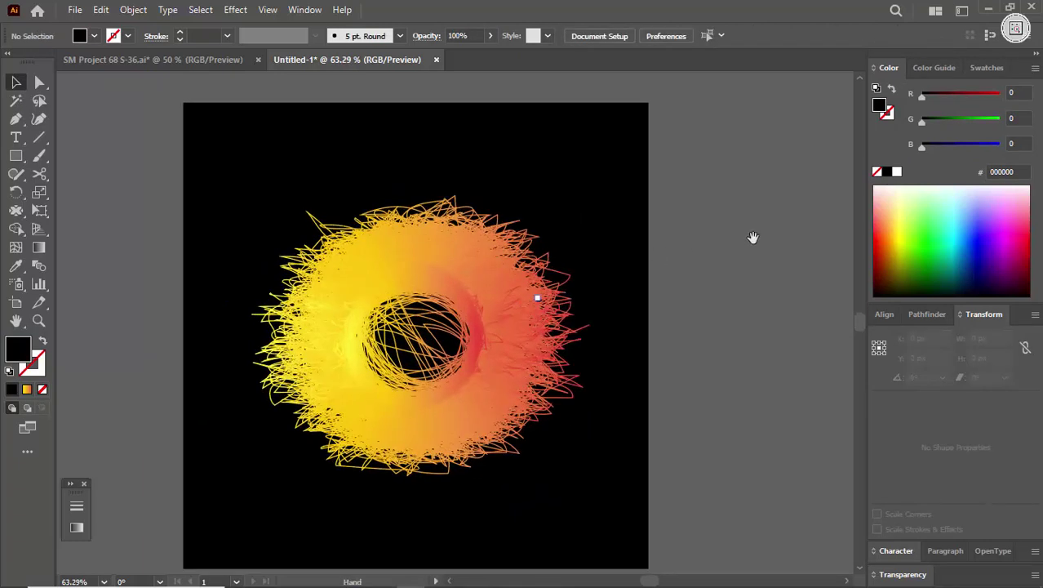